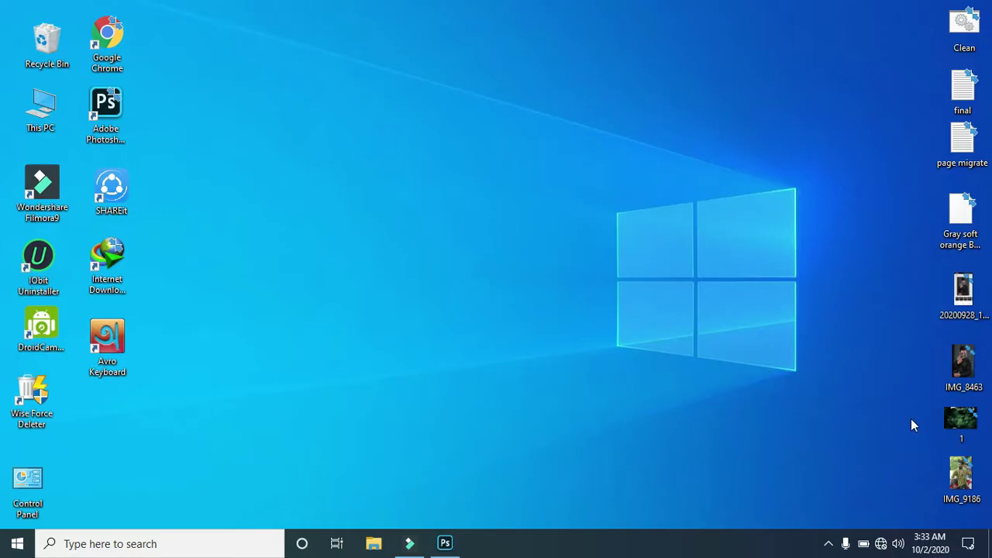
- Open IMG_9186 and 1.jpg in Photoshop, portrait tab first, and switch to 1.jpg
mouse_move(949, 458)
left_mouse_down()
mouse_move(961, 489)
mouse_move(418, 534)
left_mouse_up()
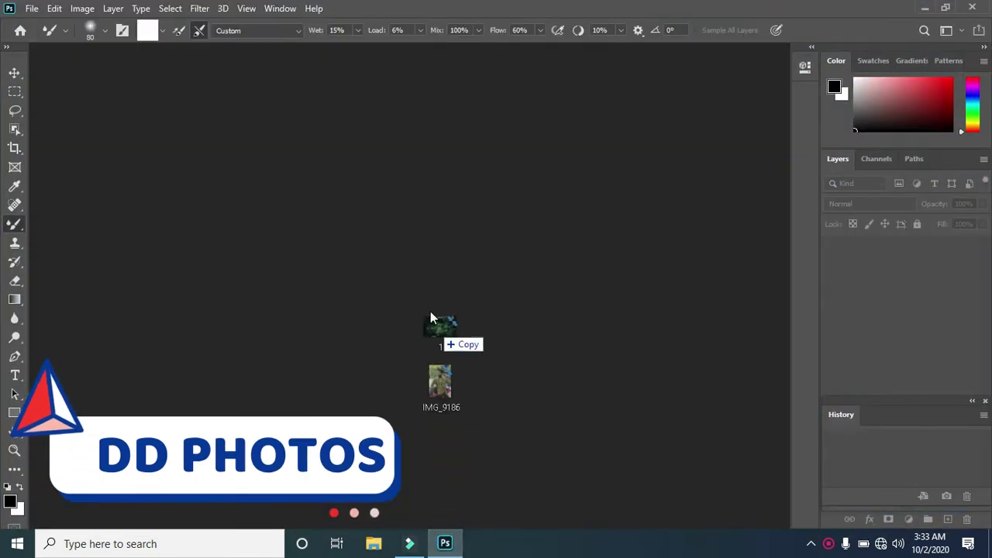
left_click_drag(418, 535, 395, 192)
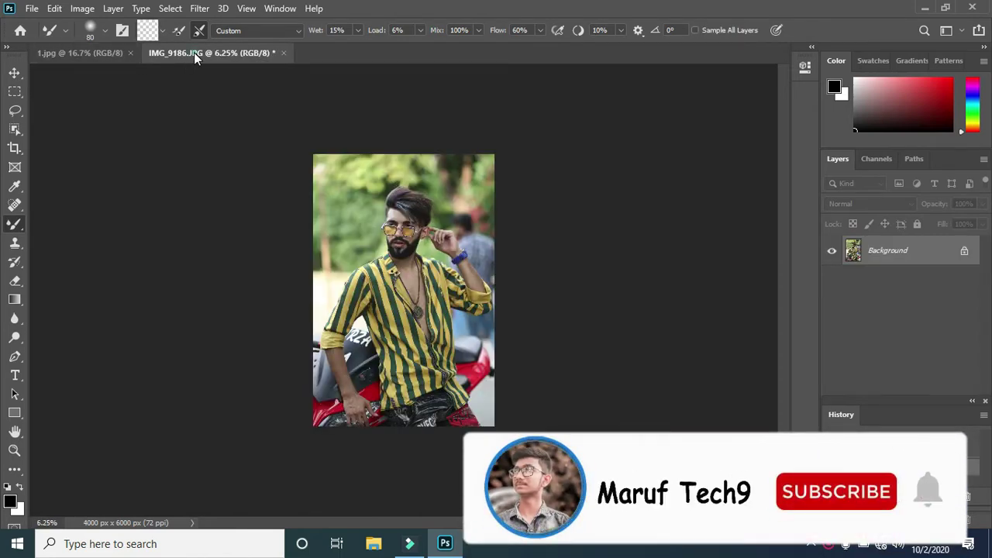
left_click_drag(193, 52, 80, 53)
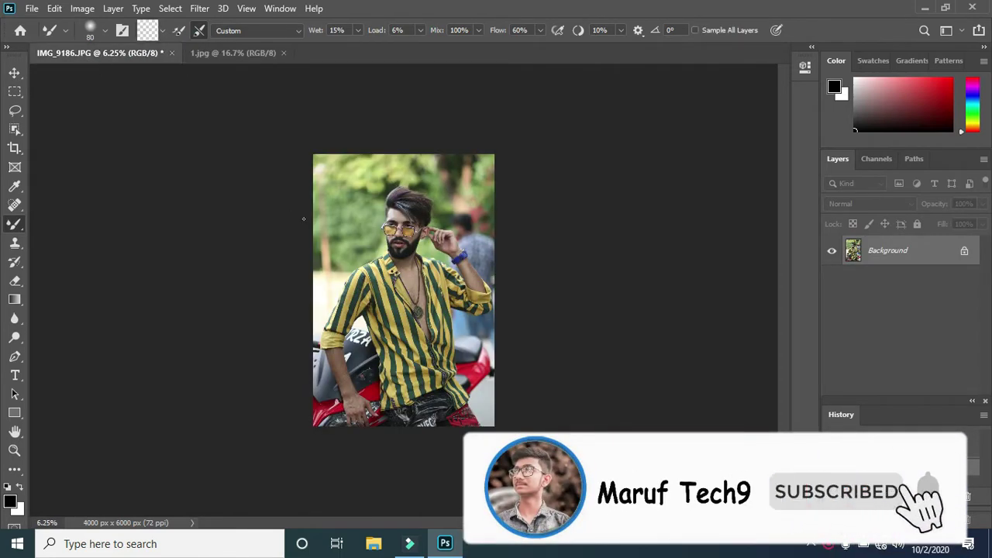
scroll(469, 270, "up", 2)
scroll(486, 260, "up", 2)
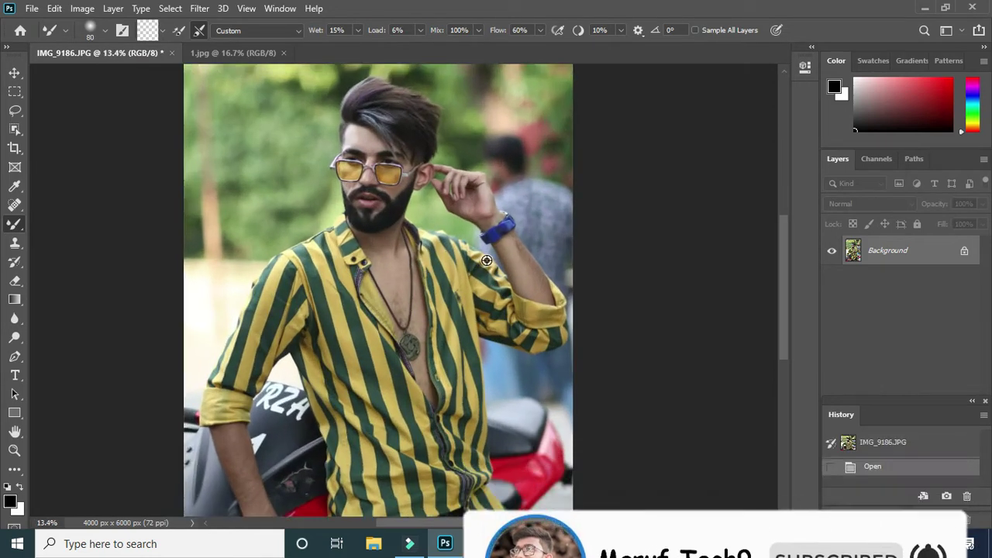
scroll(486, 260, "down", 2)
scroll(282, 96, "down", 1)
scroll(273, 108, "up", 2)
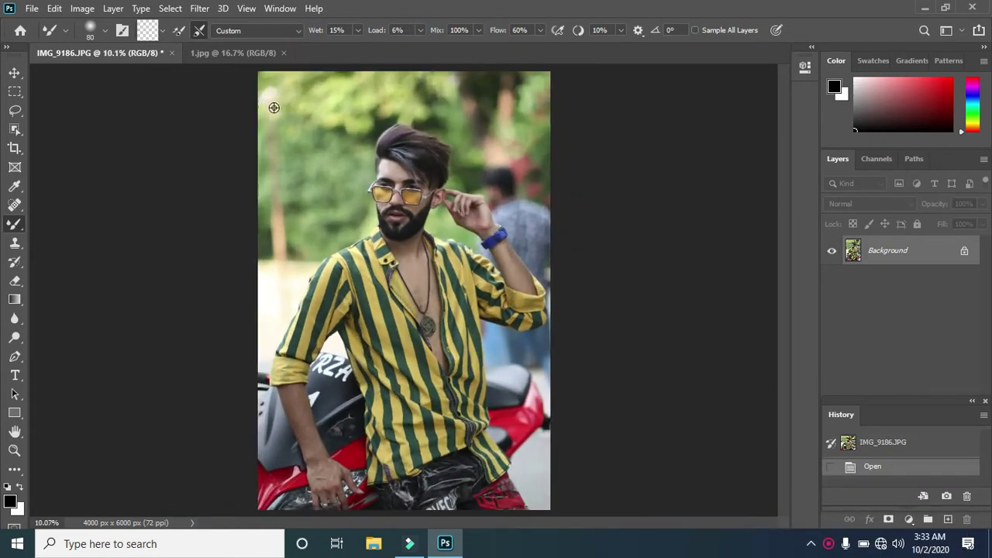
left_click(218, 53)
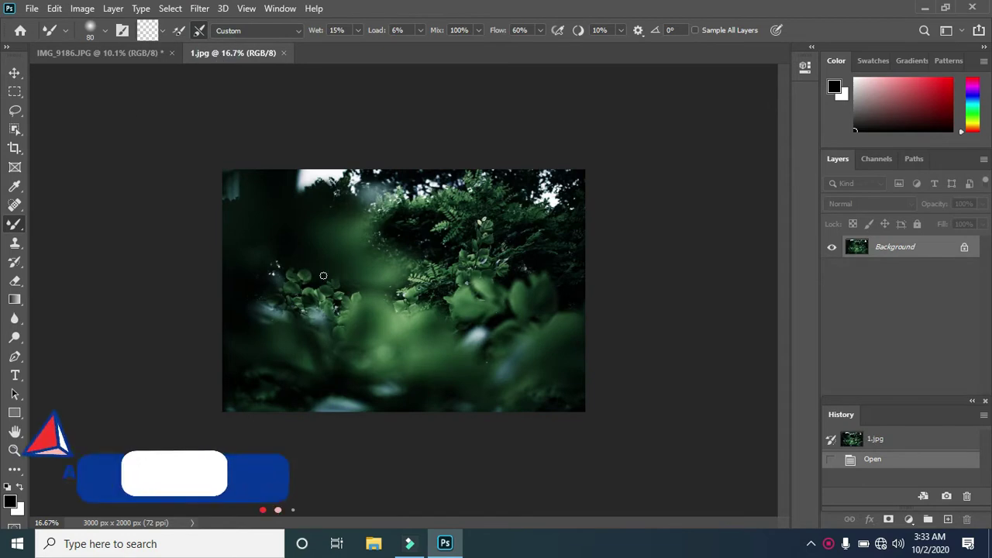
- Copy the forest photo onto the IMG_9186 portrait as a new layer using the Move tool
left_click(14, 72)
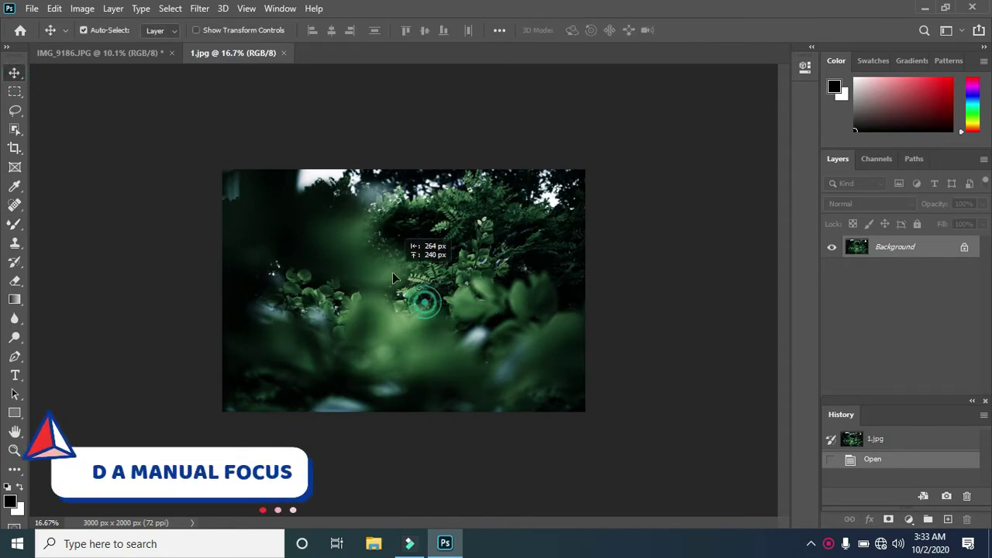
left_click(109, 55)
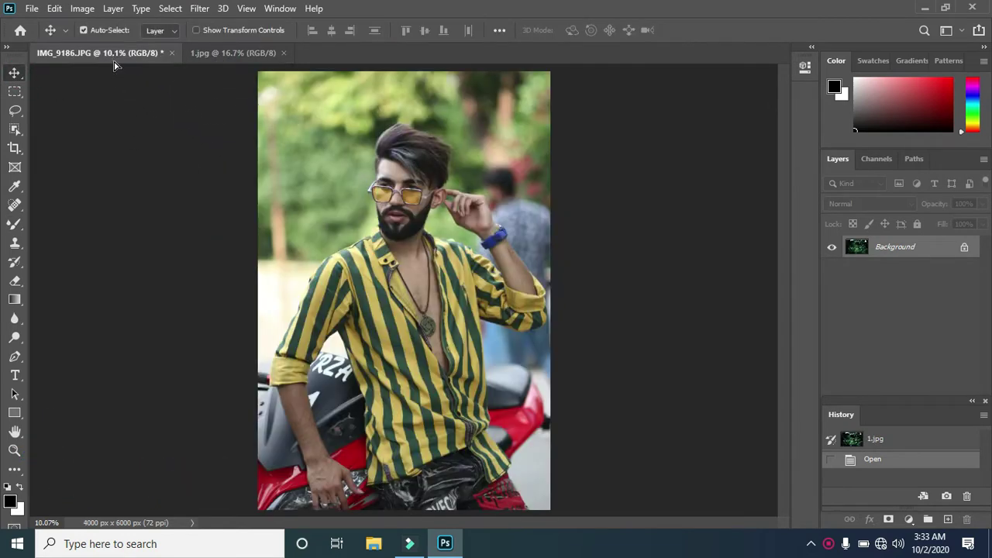
left_click_drag(399, 488, 396, 486)
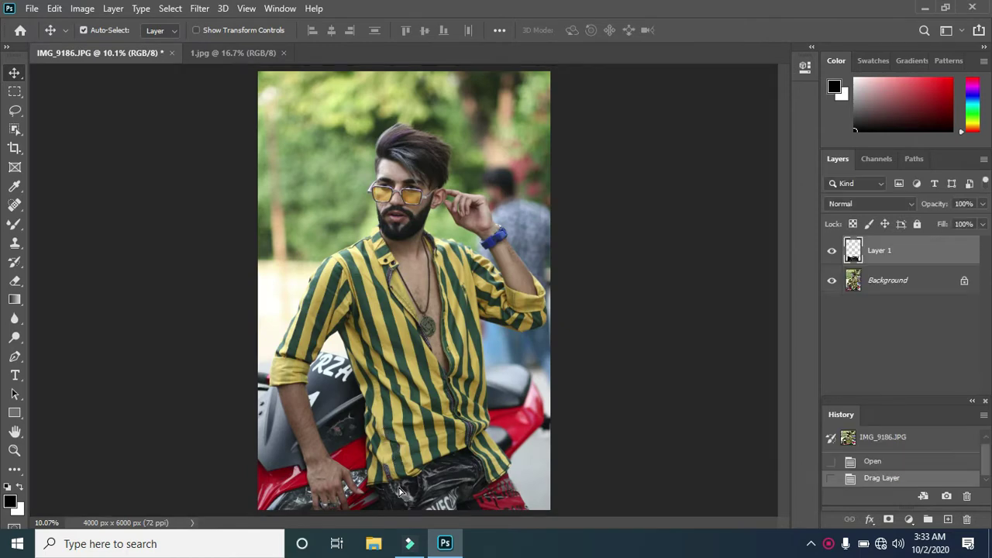
scroll(232, 387, "down", 2)
scroll(442, 505, "up", 1)
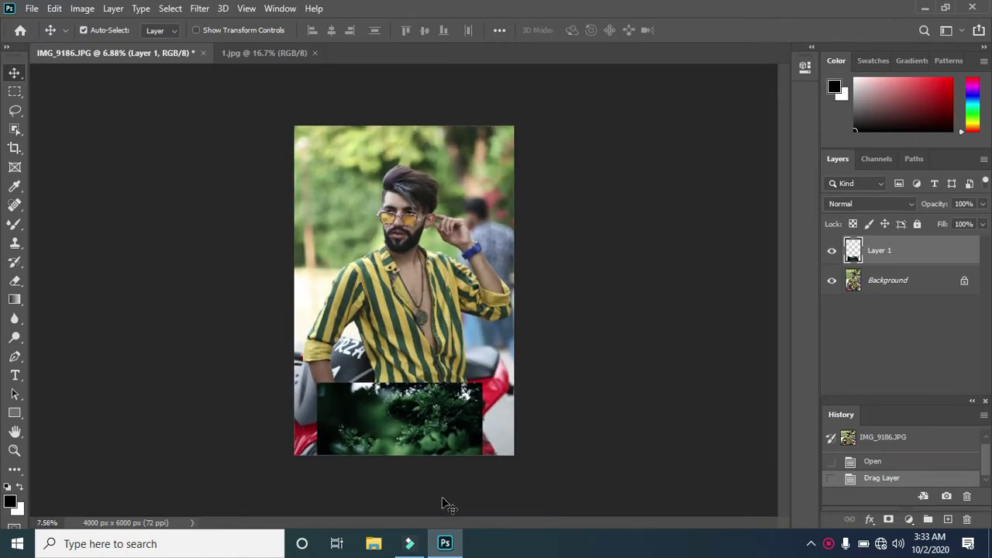
scroll(409, 445, "up", 3)
scroll(375, 283, "up", 1)
- Enlarge the forest layer over the portrait's lower half with Free Transform
key("ctrl+t")
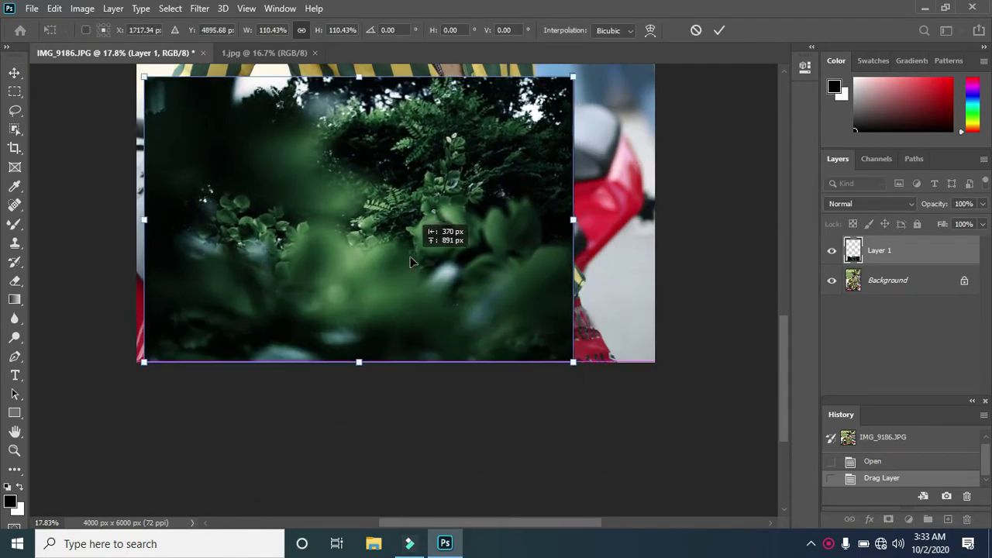
mouse_move(565, 361)
left_mouse_down()
mouse_move(684, 384)
mouse_move(662, 388)
left_mouse_up()
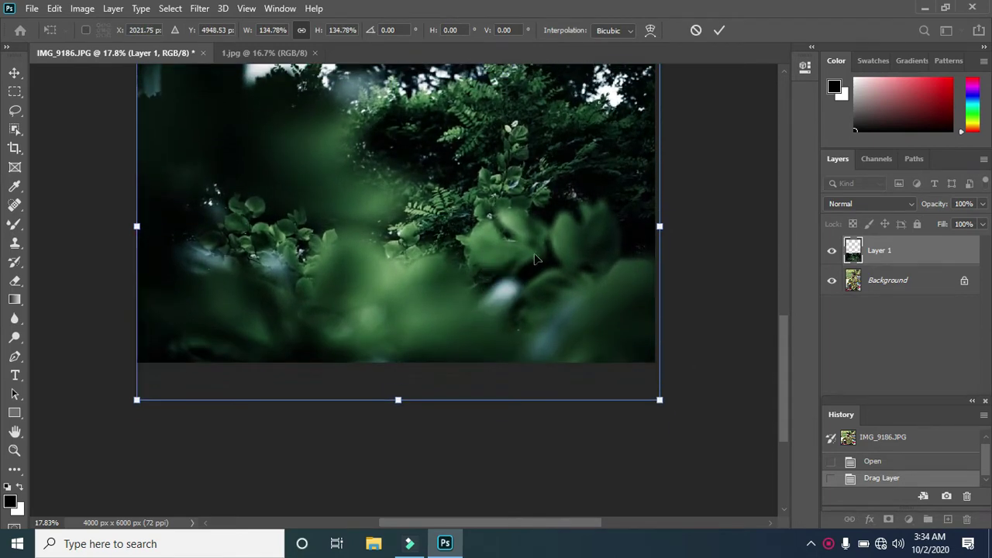
key("Return")
scroll(303, 336, "down", 2)
left_click(17, 281)
scroll(357, 256, "up", 2)
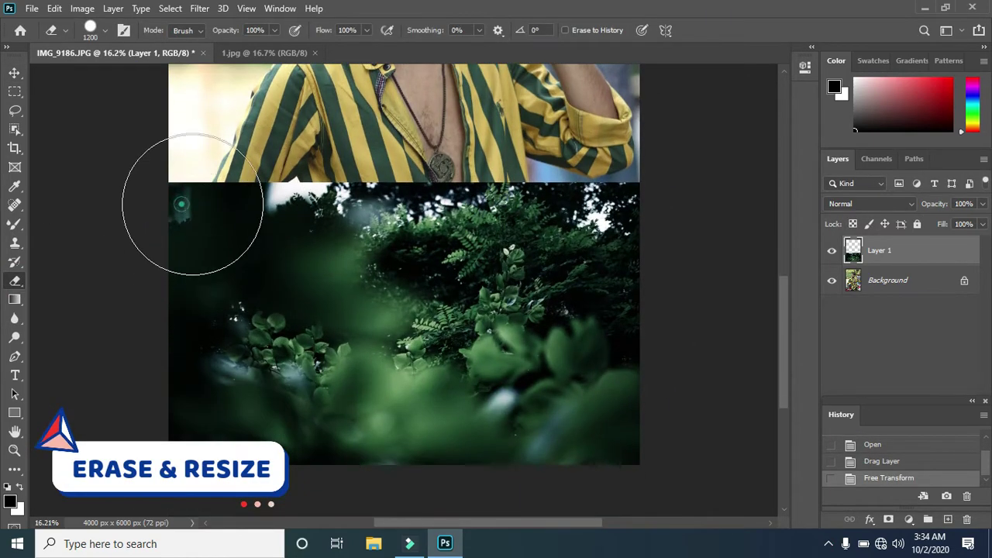
- Erase the upper part of the forest layer
mouse_move(193, 189)
left_mouse_down()
mouse_move(417, 250)
mouse_move(190, 325)
mouse_move(333, 299)
mouse_move(529, 367)
left_mouse_up()
scroll(440, 393, "down", 3)
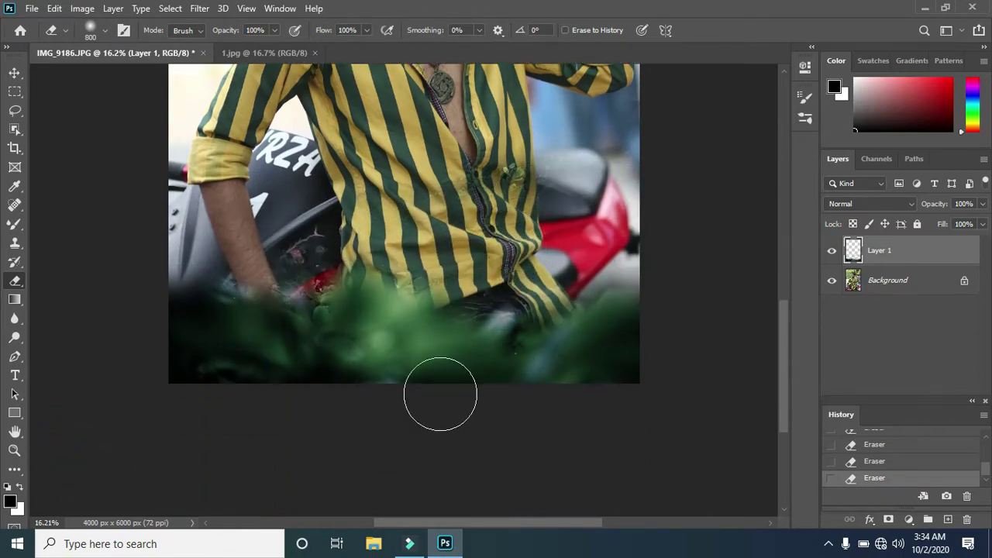
scroll(306, 412, "up", 1)
scroll(443, 373, "down", 2)
- Rescale the forest layer again with Free Transform
key("ctrl+t")
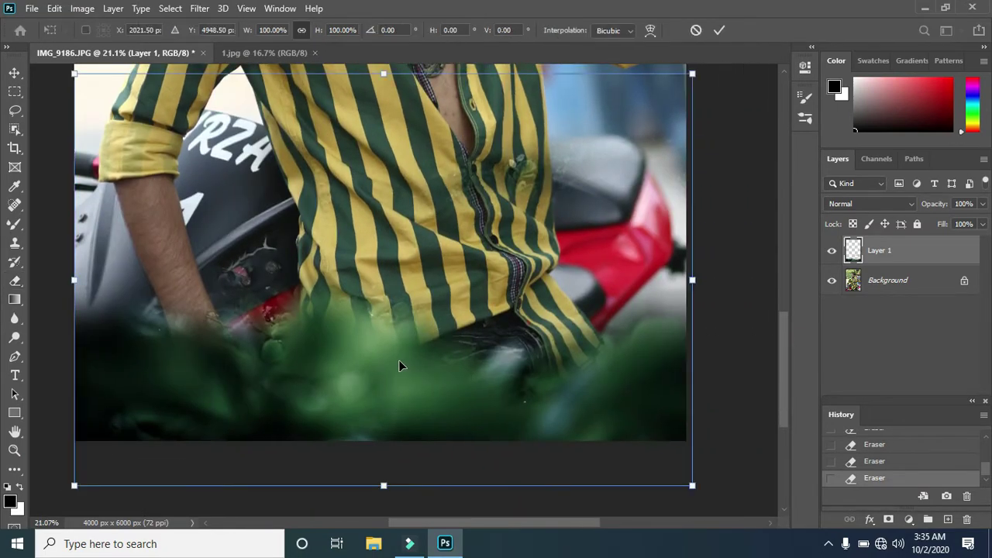
left_click_drag(697, 483, 772, 432)
left_click_drag(387, 284, 344, 312)
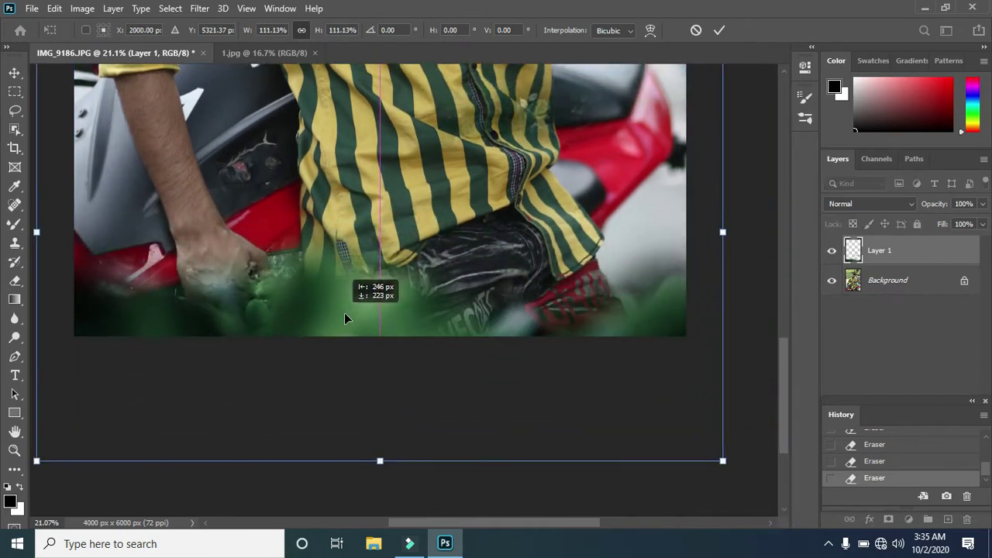
key("Return")
- Erase foliage off the hand, headlight and motorbike side with a larger eraser brush
key("e")
scroll(144, 255, "up", 2)
scroll(321, 332, "up", 2)
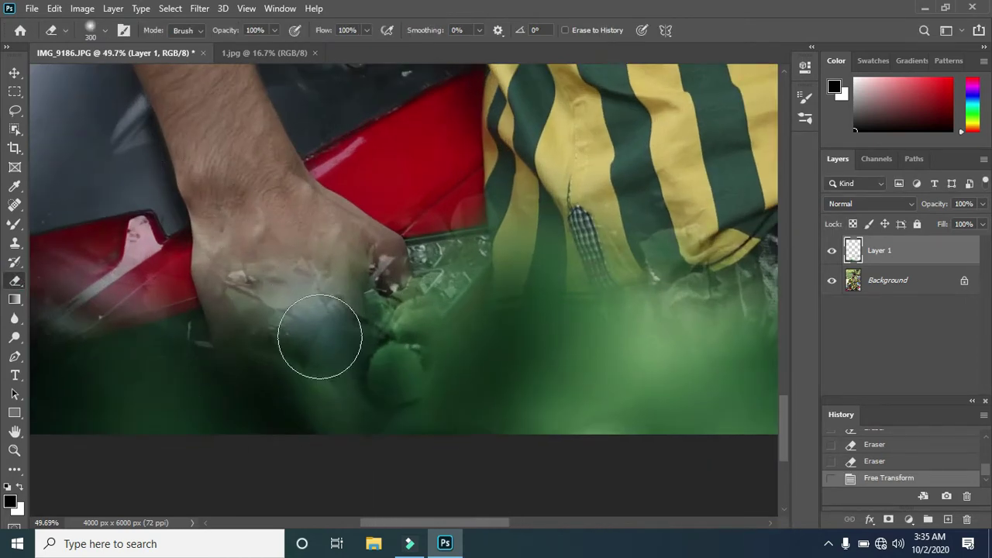
key("bracketright")
key("bracketright")
key("bracketright")
mouse_move(365, 266)
left_mouse_down()
mouse_move(220, 276)
mouse_move(333, 322)
left_mouse_up()
scroll(333, 321, "down", 1)
scroll(248, 255, "down", 1)
key("bracketright")
key("bracketright")
key("bracketright")
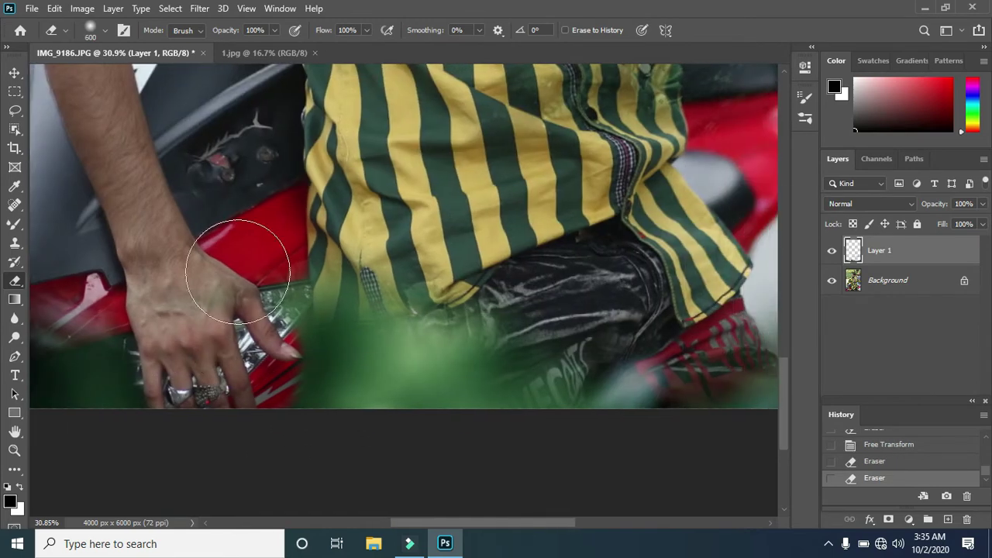
scroll(263, 275, "down", 2)
scroll(178, 277, "up", 2)
left_click_drag(178, 276, 228, 303)
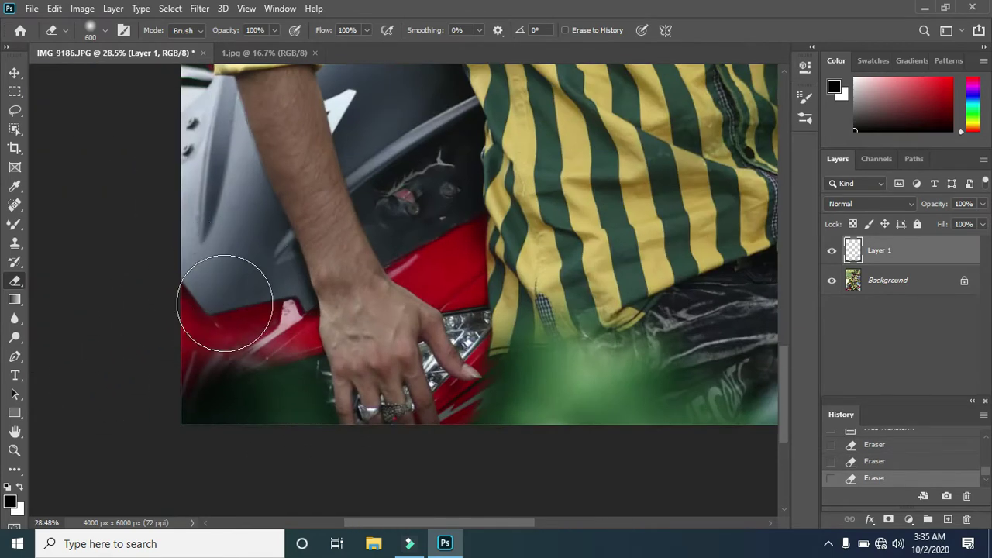
scroll(138, 247, "down", 3)
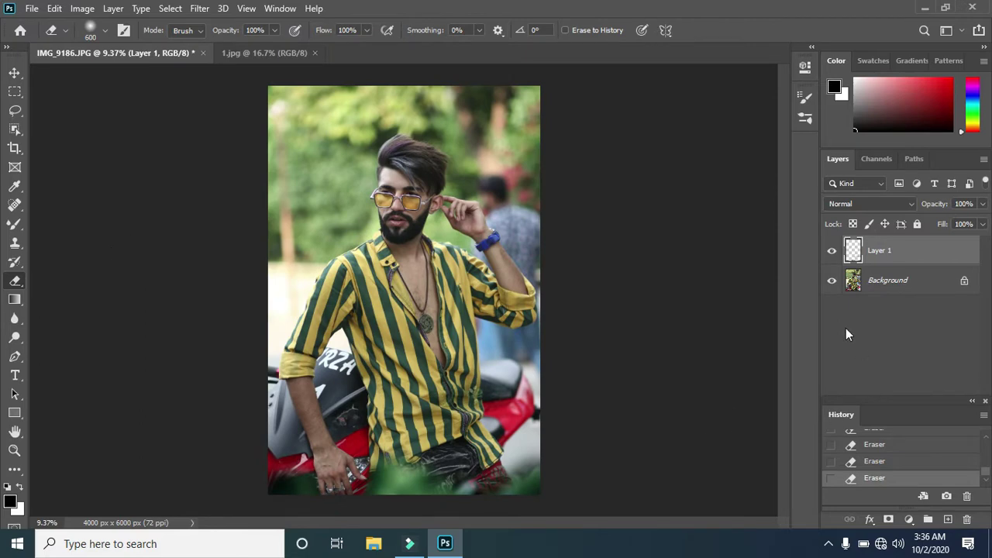
- Merge Layer 1 down into Background and duplicate it as Background copy
right_click(903, 251)
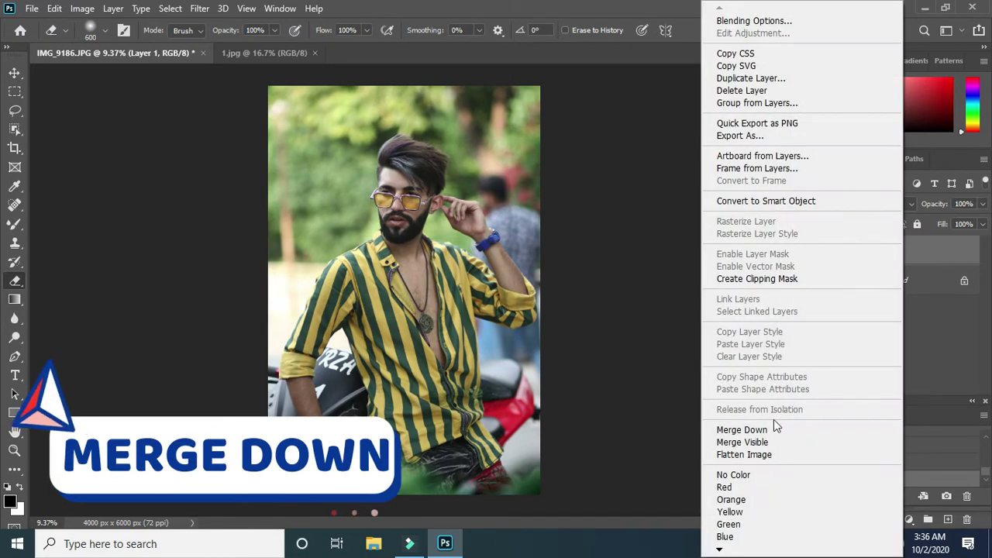
left_click(743, 429)
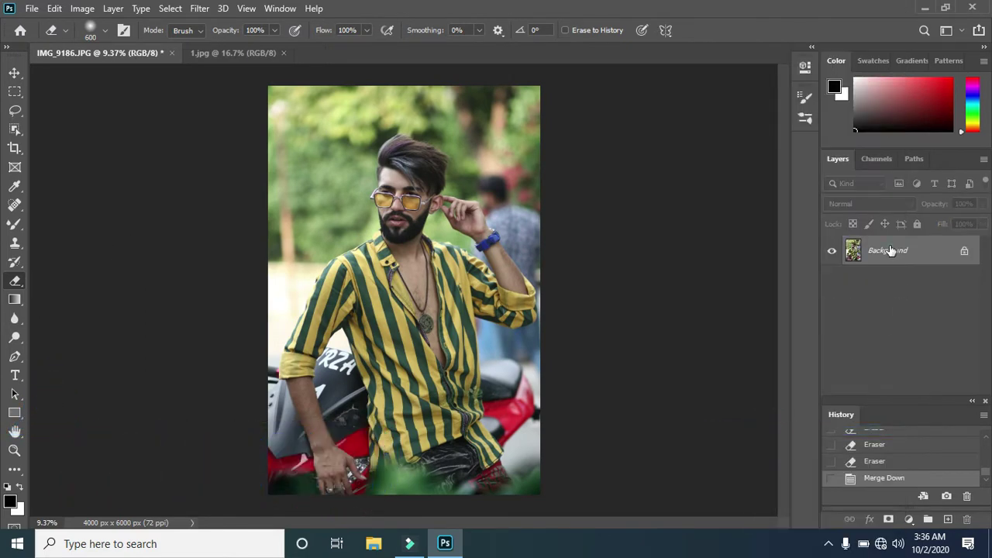
left_click_drag(891, 250, 947, 518)
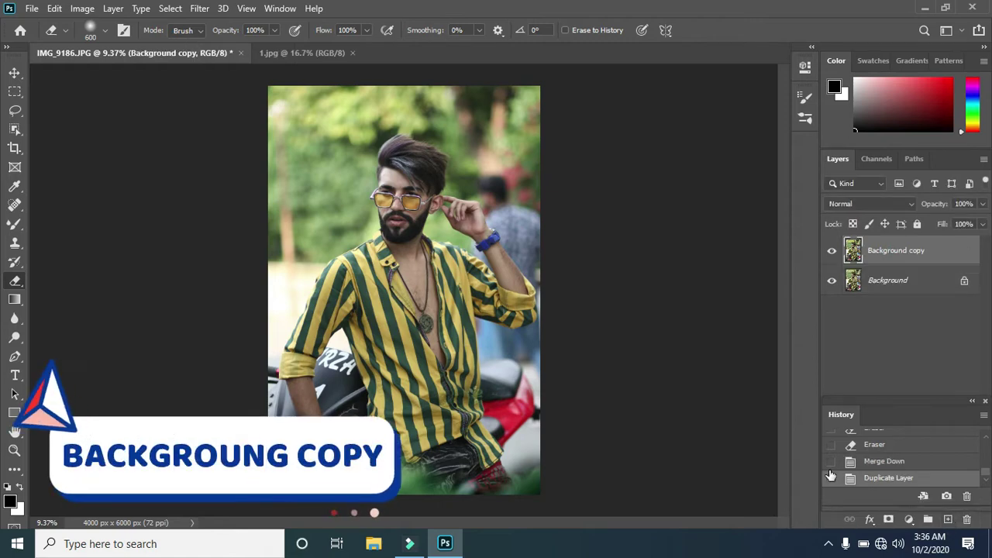
- Apply the saved soft orange .xmp preset to Background copy via the Camera Raw Filter
left_click(200, 8)
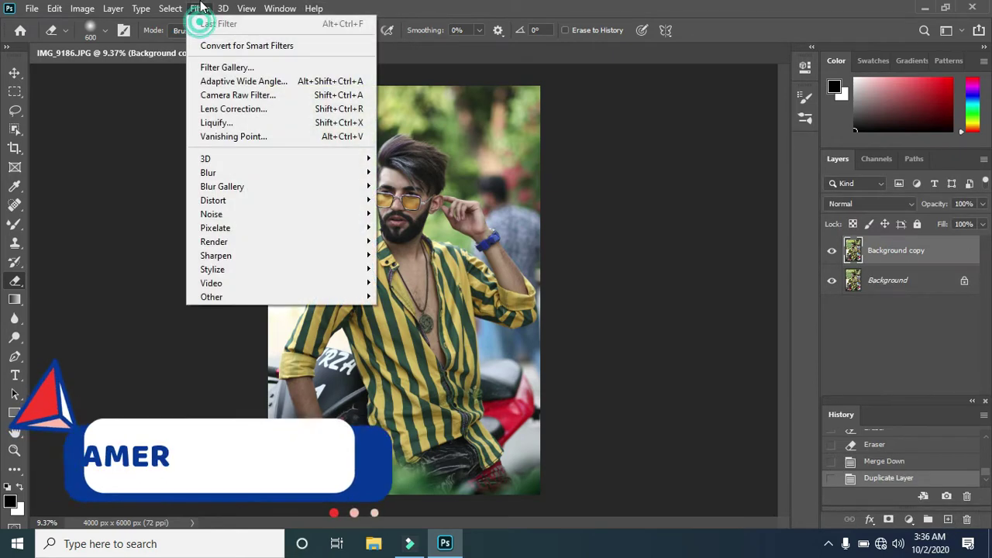
left_click(244, 95)
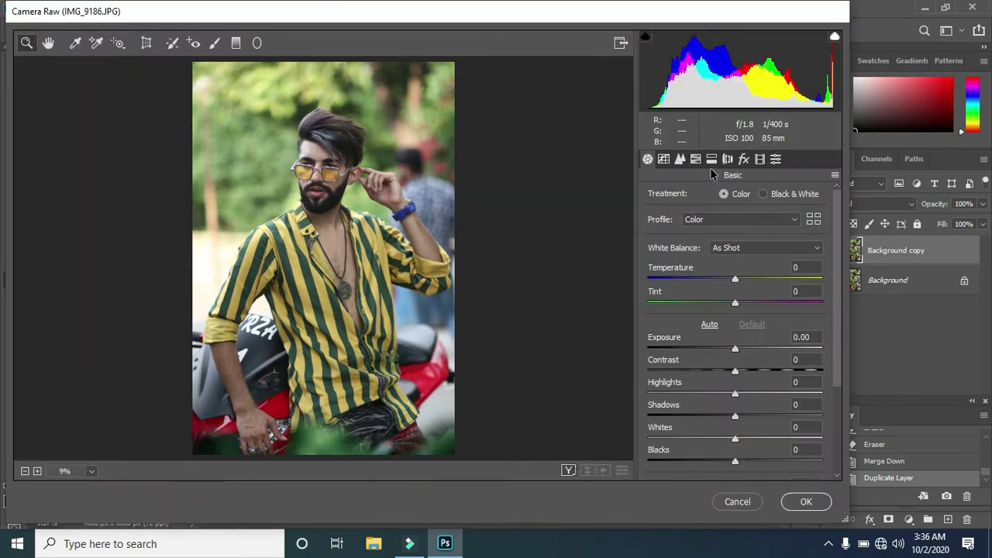
left_click(834, 175)
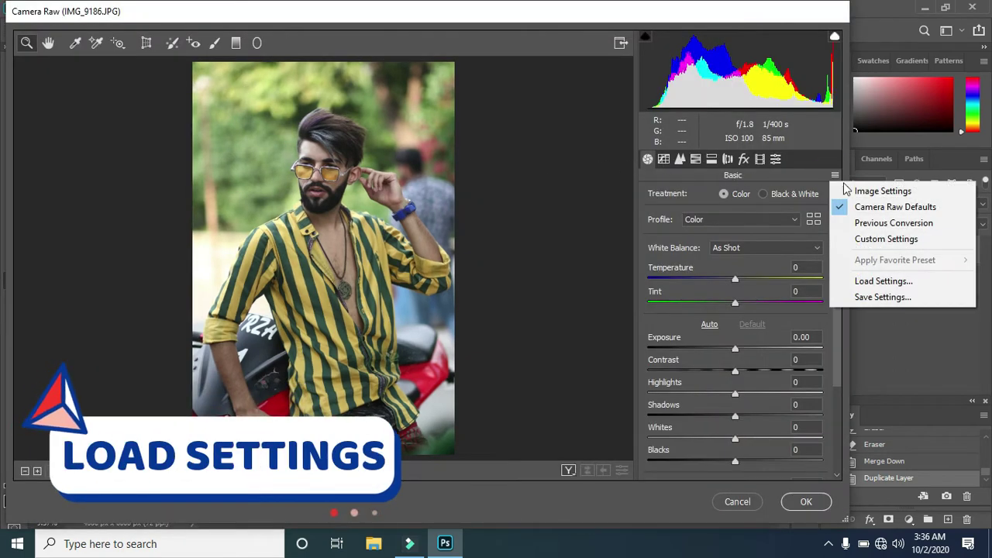
left_click(875, 280)
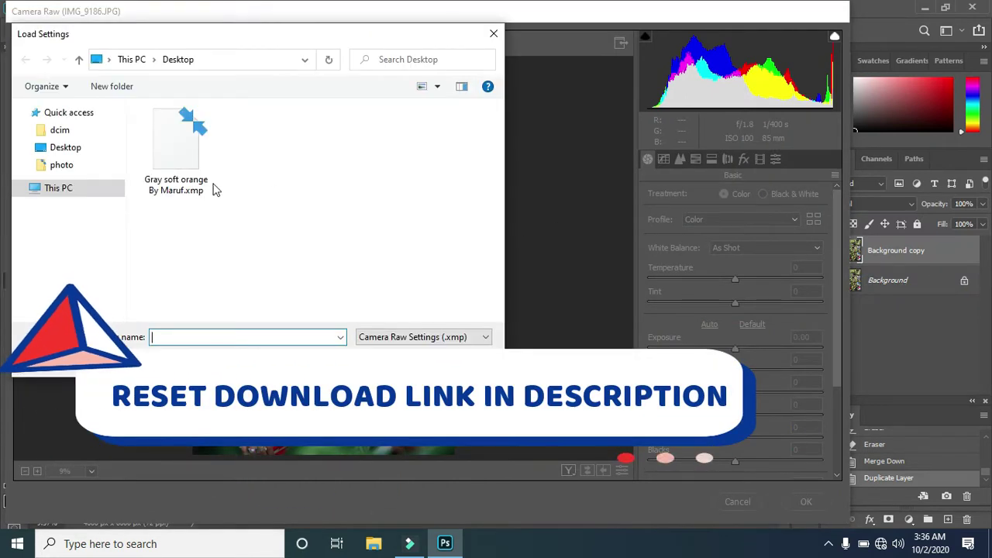
left_click(172, 167)
left_click(387, 359)
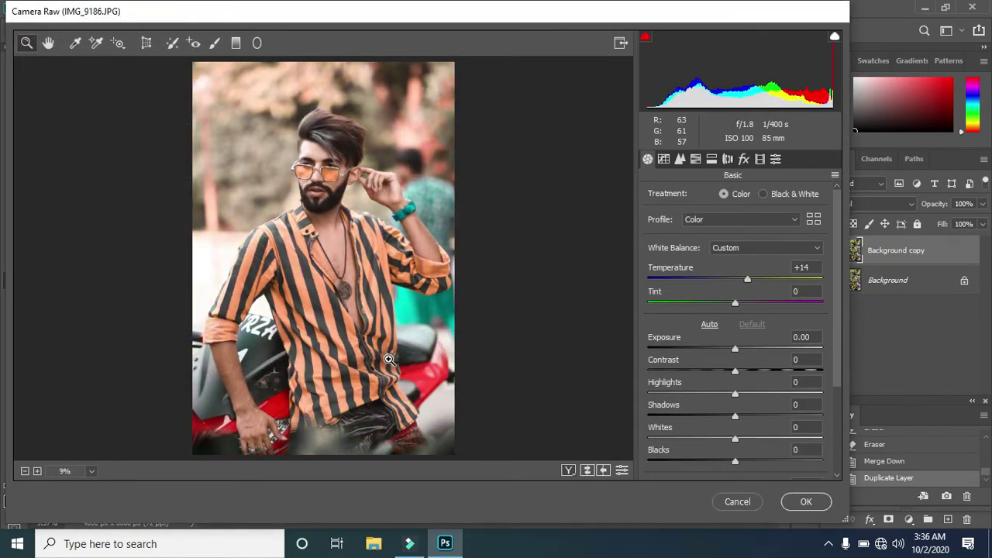
left_click(809, 502)
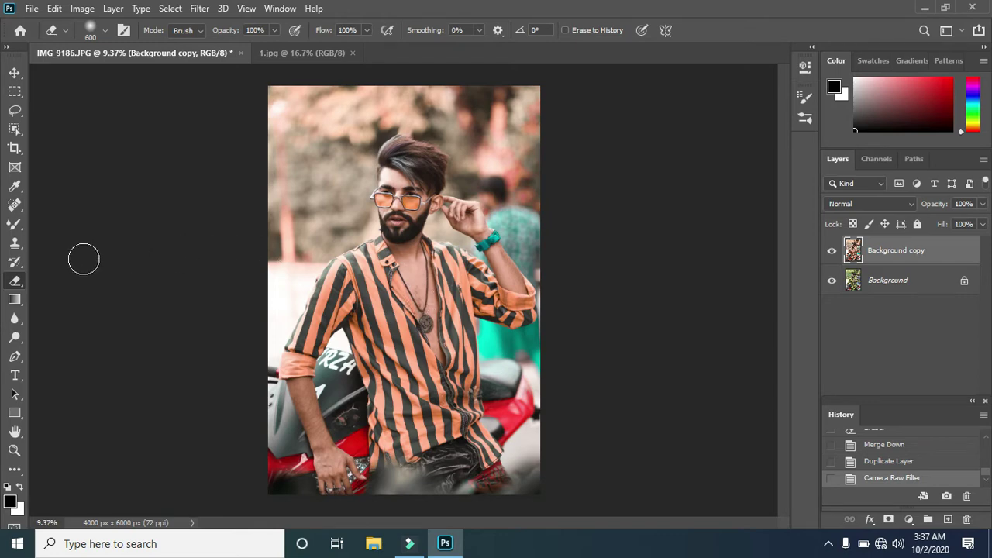
- Duplicate Background copy to create Background copy 2
scroll(304, 321, "left", 3)
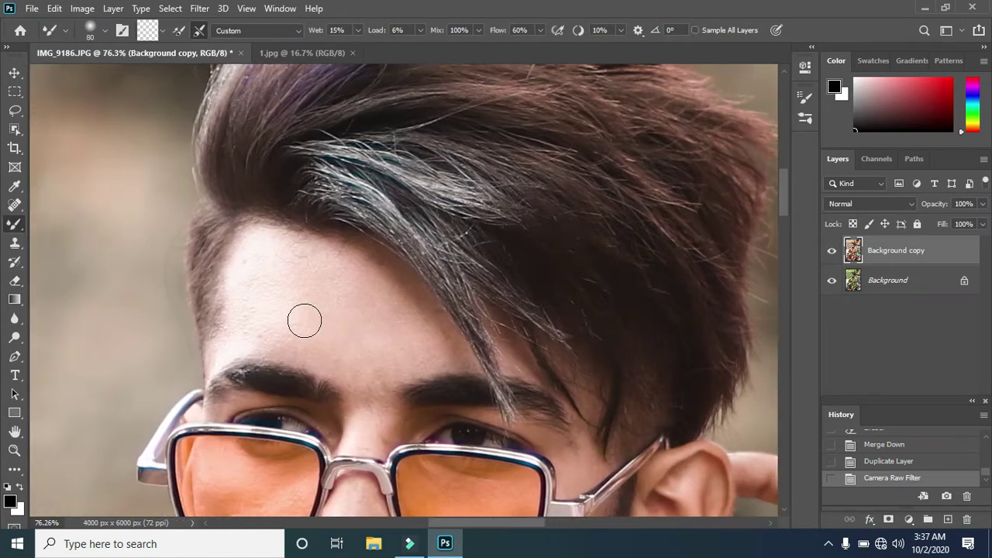
mouse_move(945, 250)
left_mouse_down()
mouse_move(957, 496)
mouse_move(947, 519)
left_mouse_up()
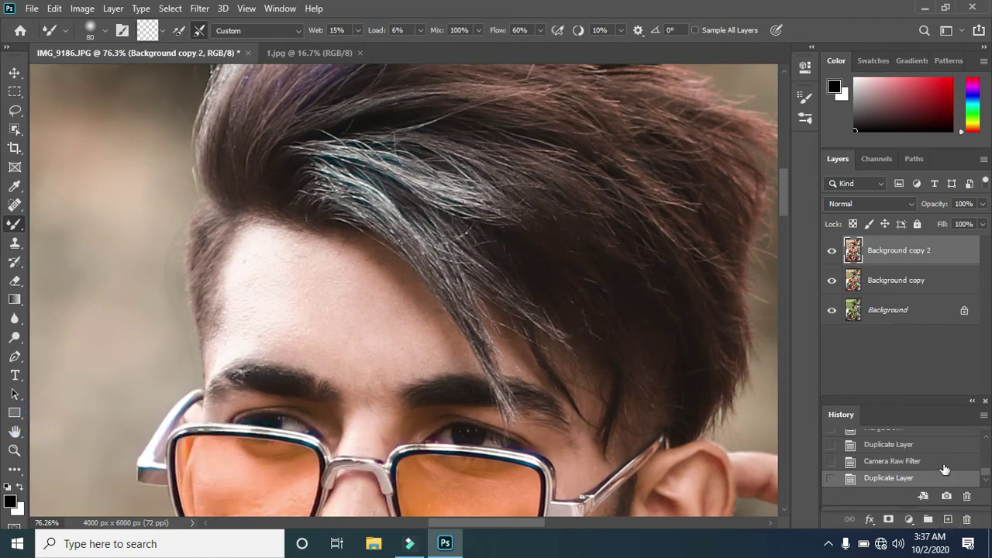
scroll(283, 310, "up", 1)
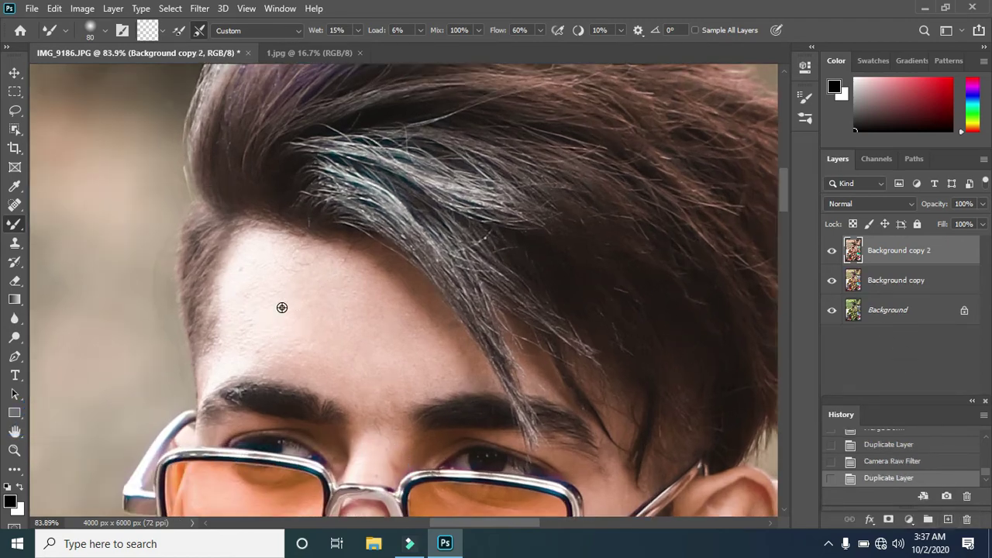
scroll(252, 297, "up", 1)
scroll(253, 300, "up", 2)
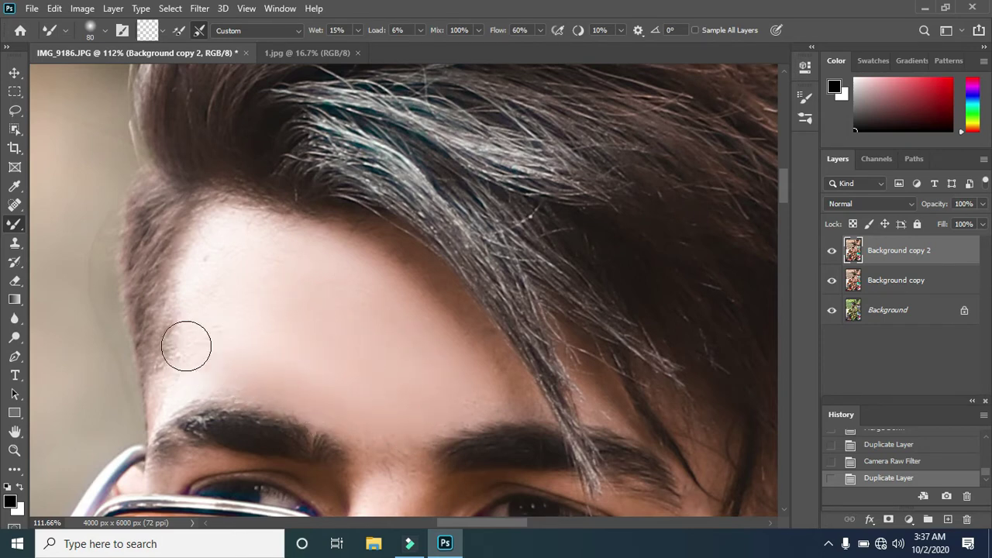
- Smooth the forehead skin near the hairline with the Mixer Brush
left_click_drag(185, 345, 305, 304)
mouse_move(239, 228)
left_mouse_down()
mouse_move(400, 295)
mouse_move(322, 380)
left_mouse_up()
scroll(322, 379, "down", 3)
scroll(303, 354, "up", 4)
key("bracketleft")
key("bracketleft")
key("bracketleft")
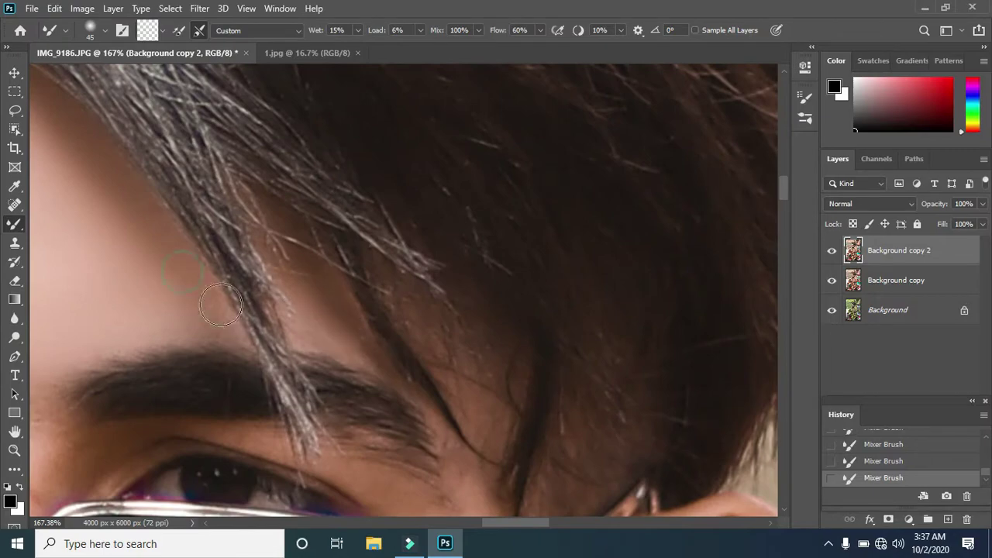
scroll(472, 294, "down", 2)
scroll(459, 361, "down", 2)
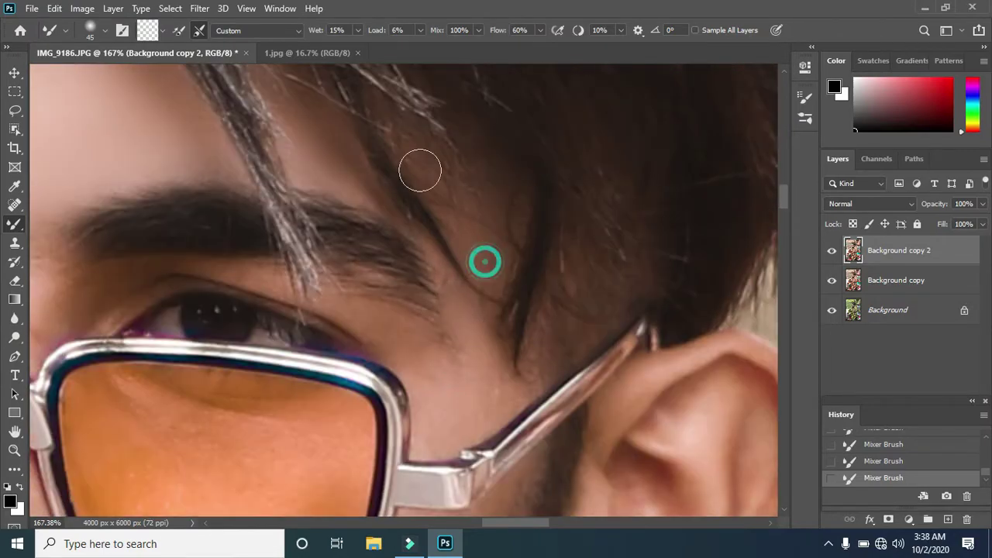
scroll(419, 170, "down", 1)
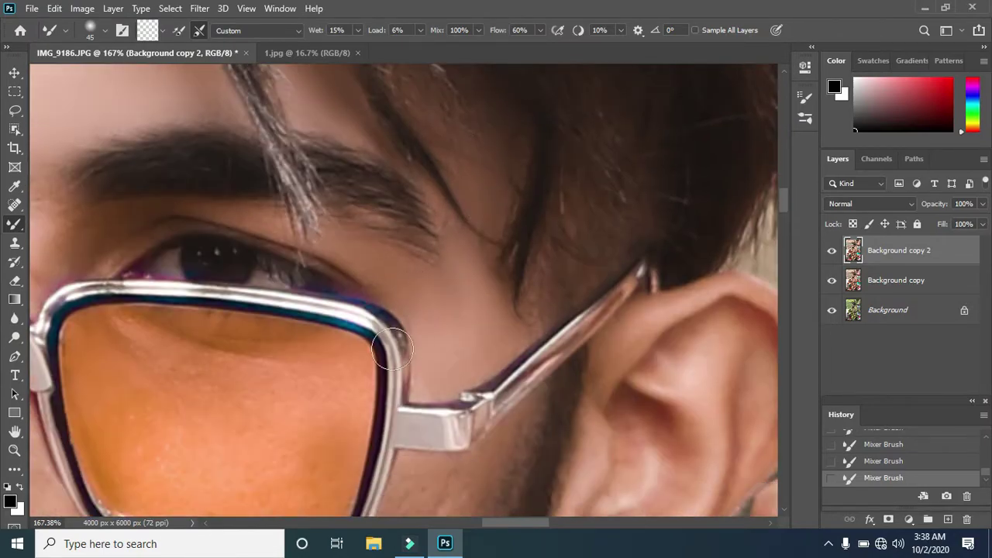
scroll(393, 350, "down", 3)
scroll(461, 306, "up", 3)
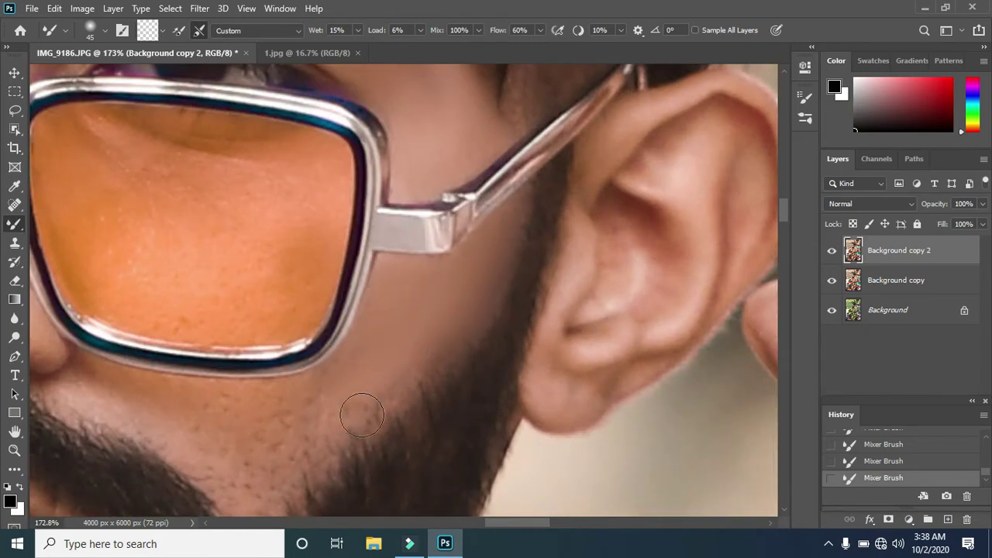
scroll(270, 323, "down", 2)
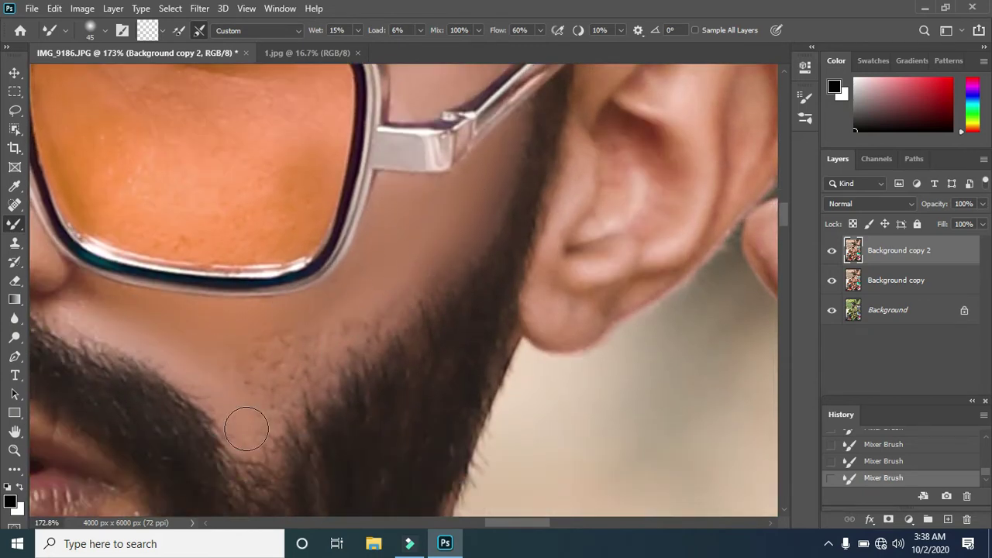
scroll(450, 272, "up", 1)
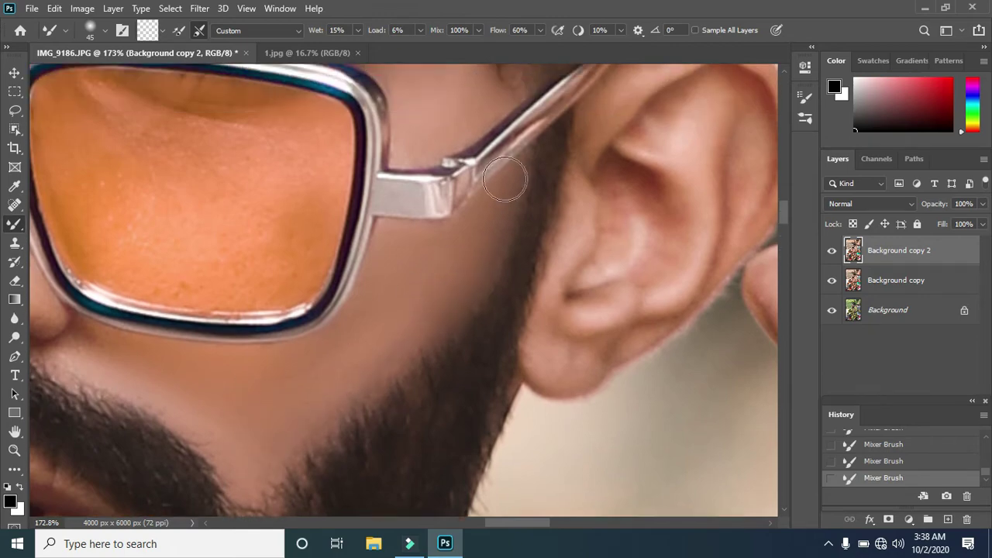
scroll(434, 235, "up", 2)
scroll(443, 171, "down", 3)
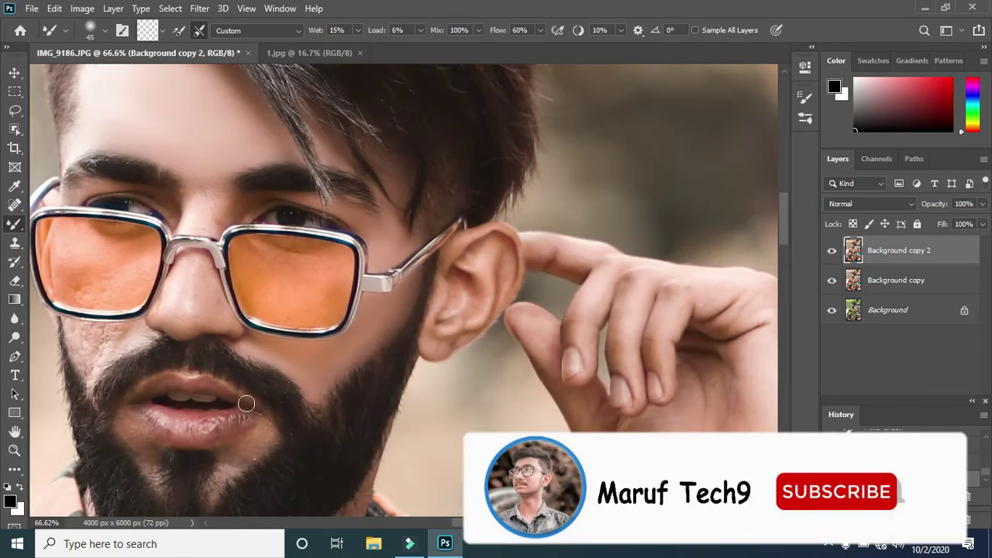
scroll(442, 354, "up", 2)
scroll(361, 405, "down", 1)
scroll(448, 373, "up", 1)
scroll(450, 373, "up", 3)
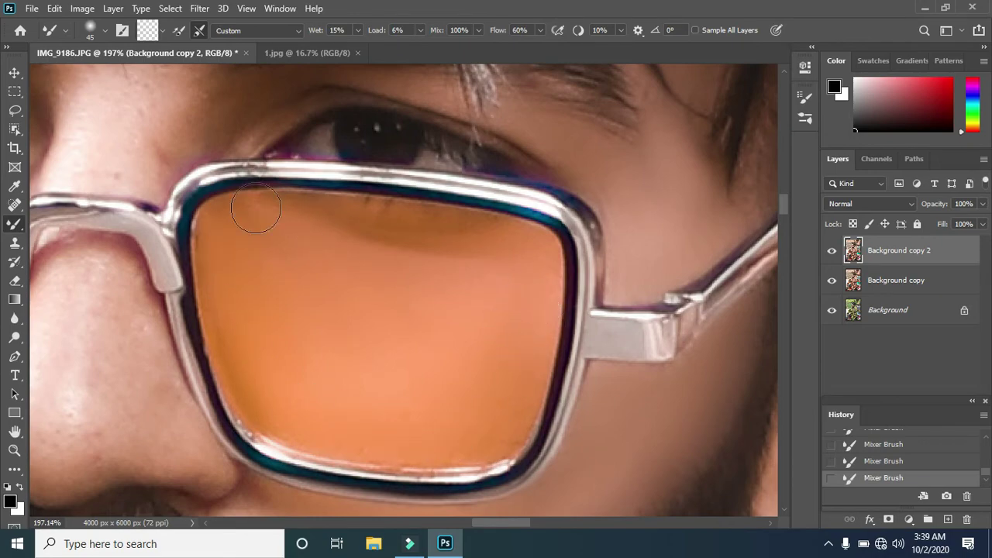
scroll(256, 208, "down", 1)
scroll(272, 268, "down", 1)
scroll(328, 251, "up", 1)
scroll(221, 215, "up", 2)
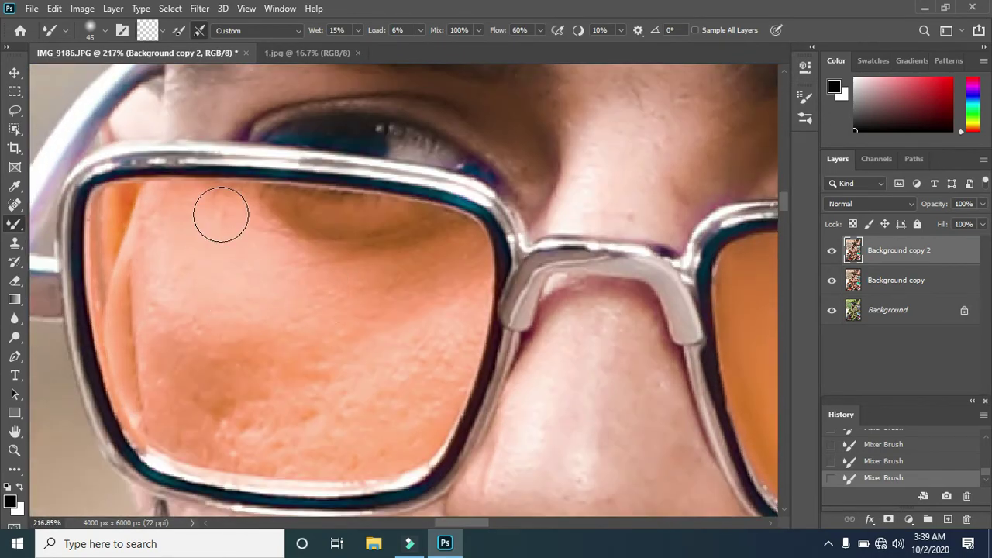
- Soften the under-eye shadows and smooth the cheek skin up to the lens rim
left_click_drag(221, 215, 316, 225)
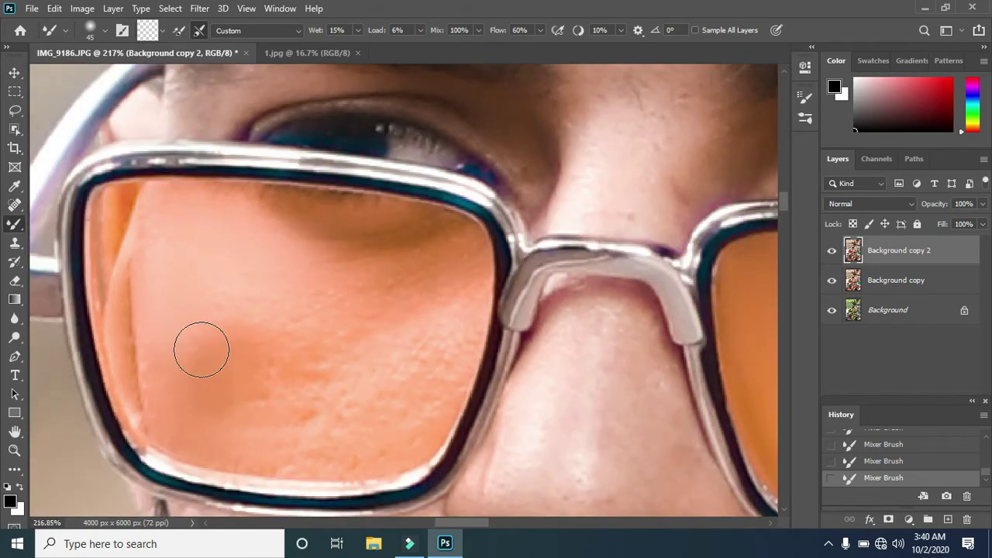
left_click_drag(201, 350, 439, 255)
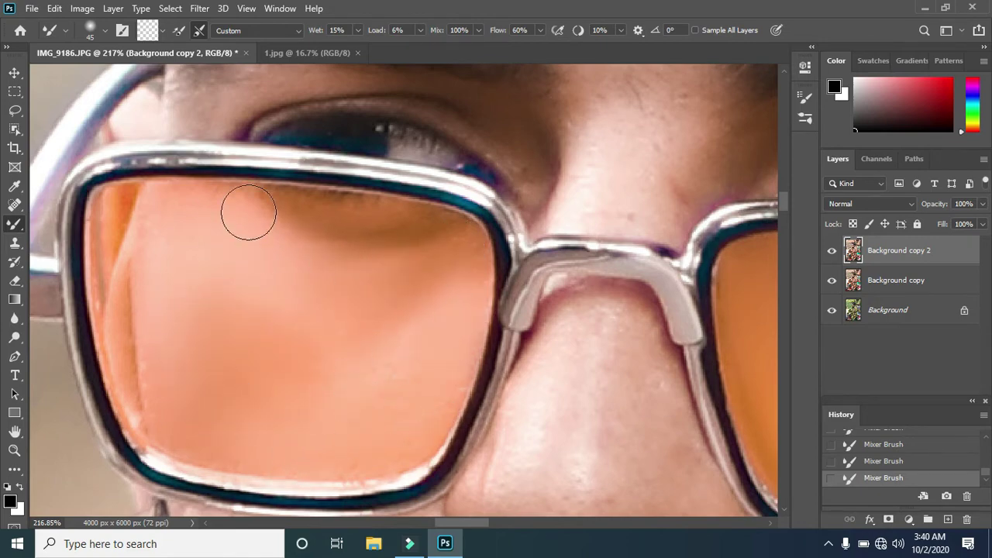
left_click_drag(245, 212, 430, 238)
scroll(258, 200, "down", 5)
scroll(284, 325, "up", 5)
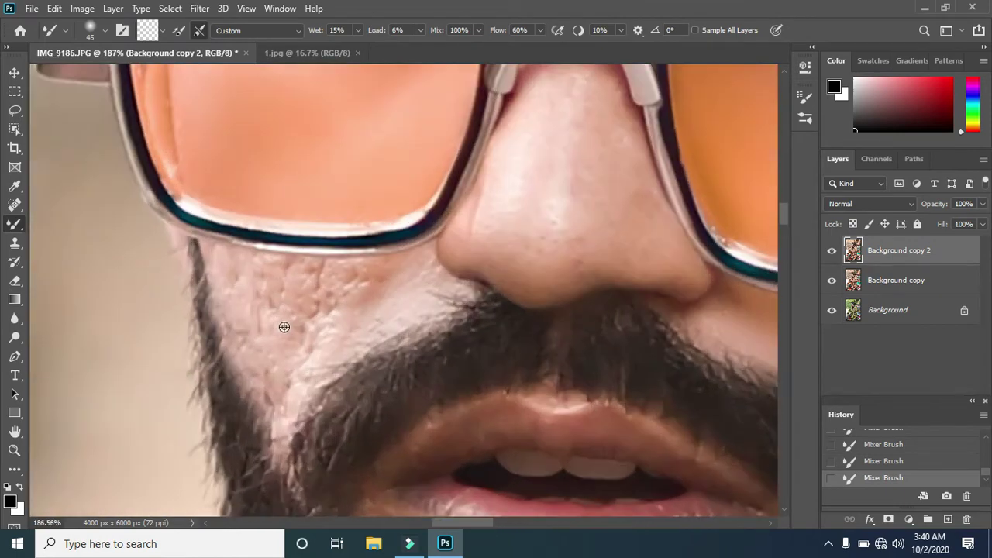
scroll(240, 184, "up", 1)
scroll(294, 317, "down", 3)
scroll(287, 309, "up", 2)
key("bracketleft")
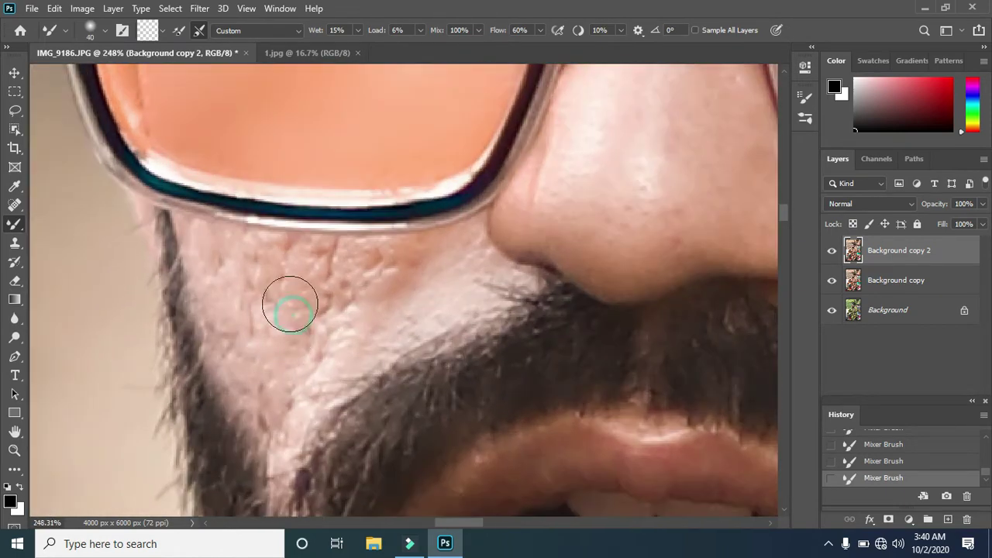
- Smooth the bumpy cheek skin below the glasses down to the beard with a smaller brush
left_click_drag(250, 366, 416, 268)
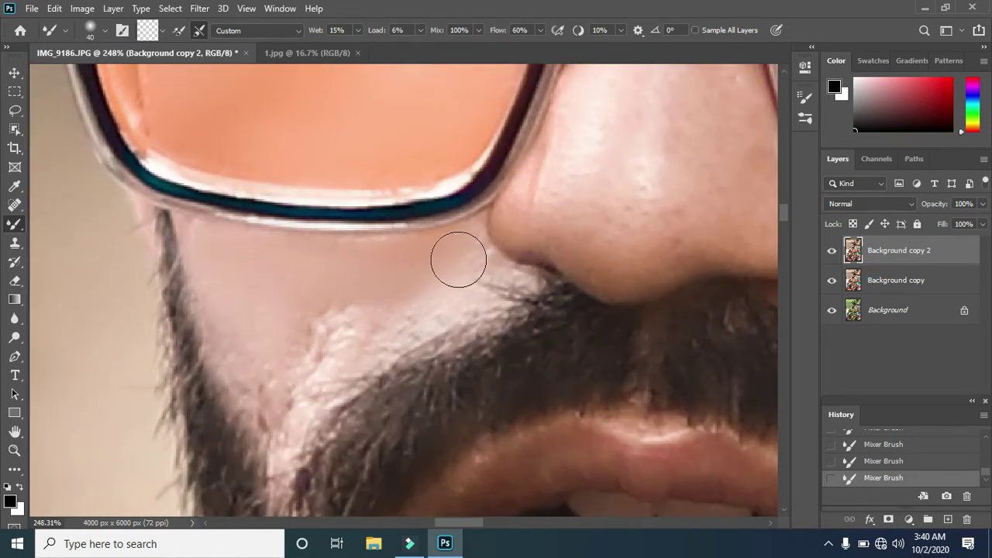
left_click_drag(327, 350, 285, 480)
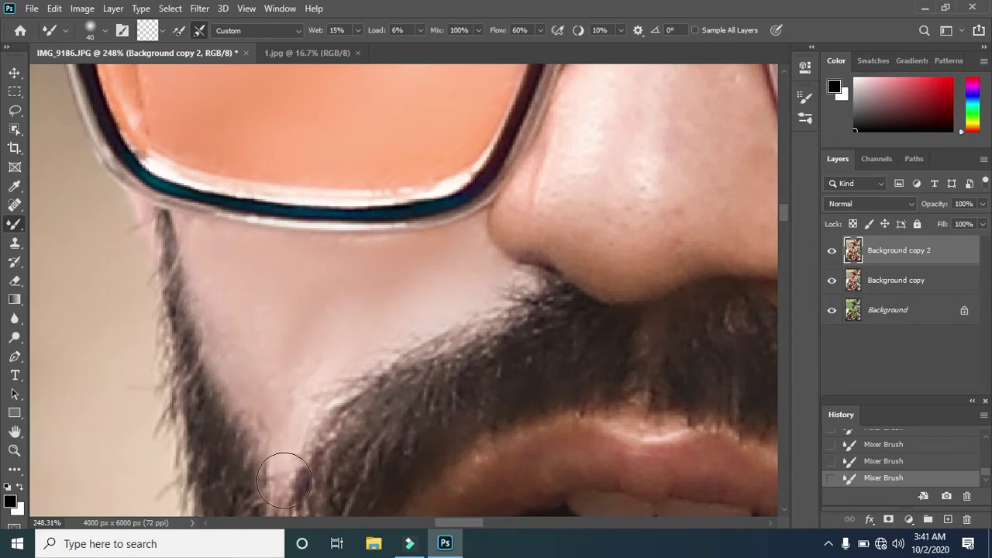
scroll(288, 414, "down", 8)
scroll(310, 441, "up", 7)
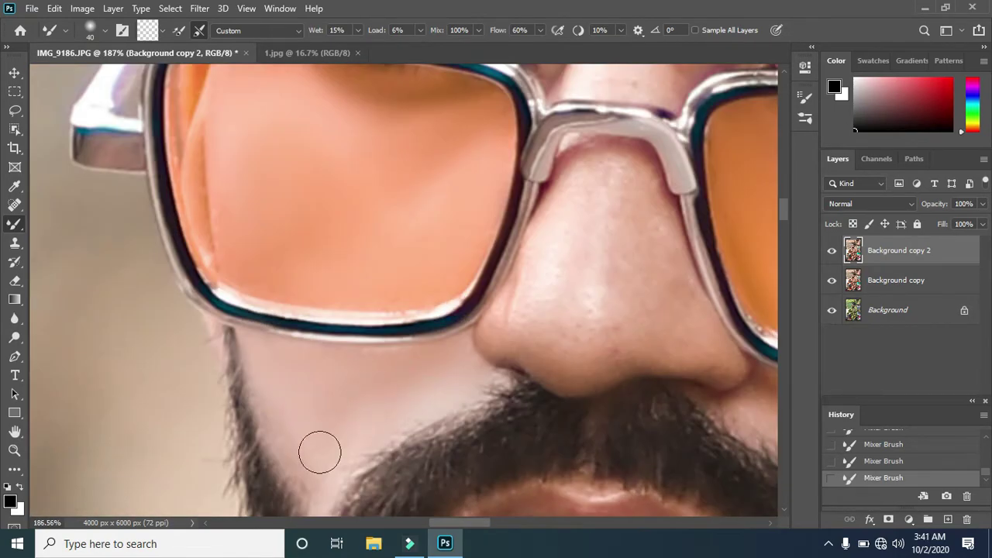
scroll(432, 391, "up", 3)
scroll(392, 333, "up", 3)
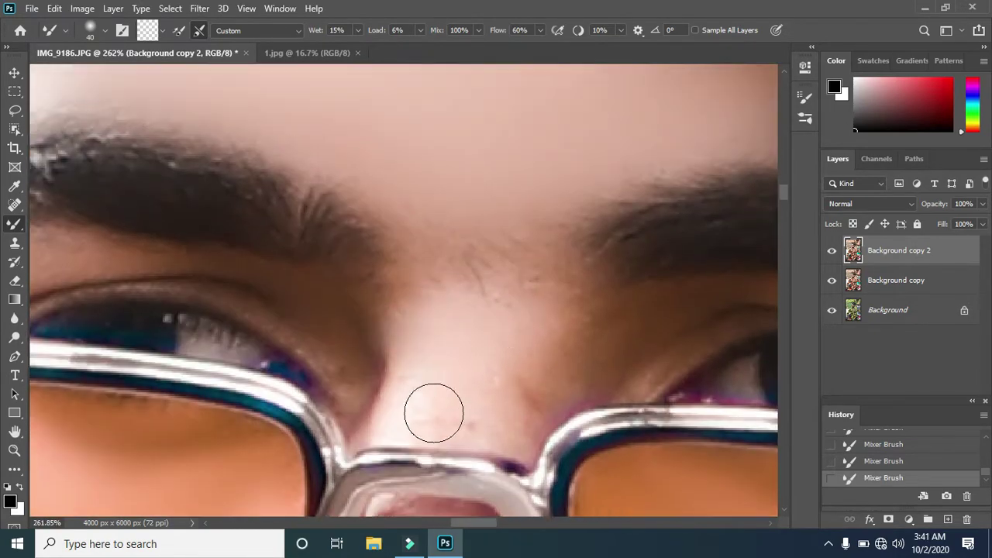
scroll(266, 354, "down", 5)
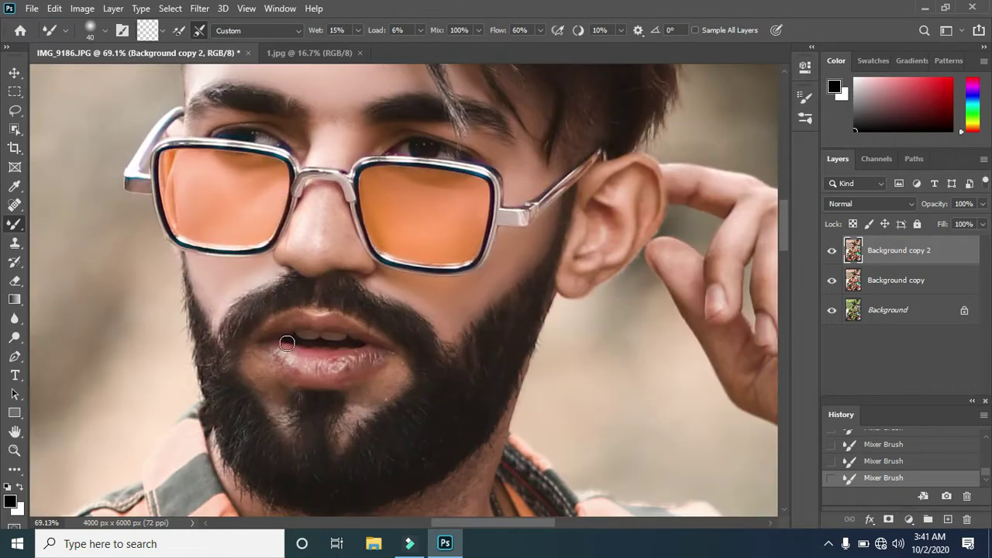
scroll(326, 264, "up", 4)
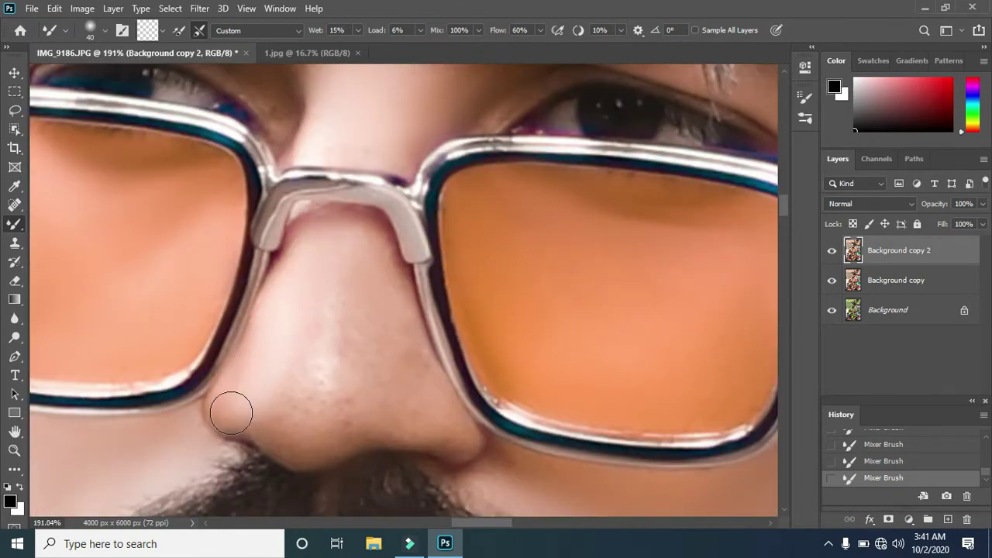
- Smooth the pore texture on the nose tip
left_click_drag(356, 387, 289, 337)
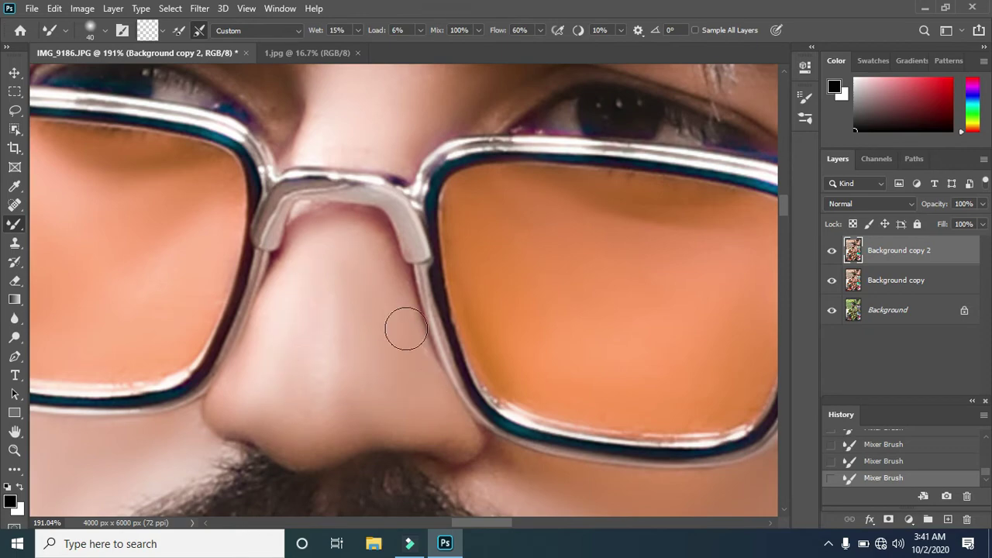
scroll(332, 403, "down", 5)
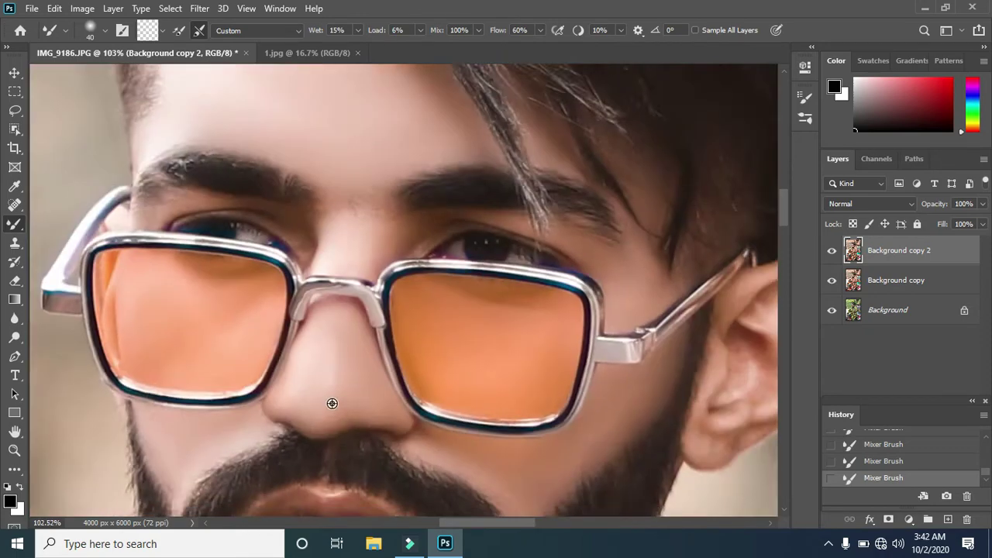
scroll(343, 354, "down", 3)
scroll(416, 303, "up", 4)
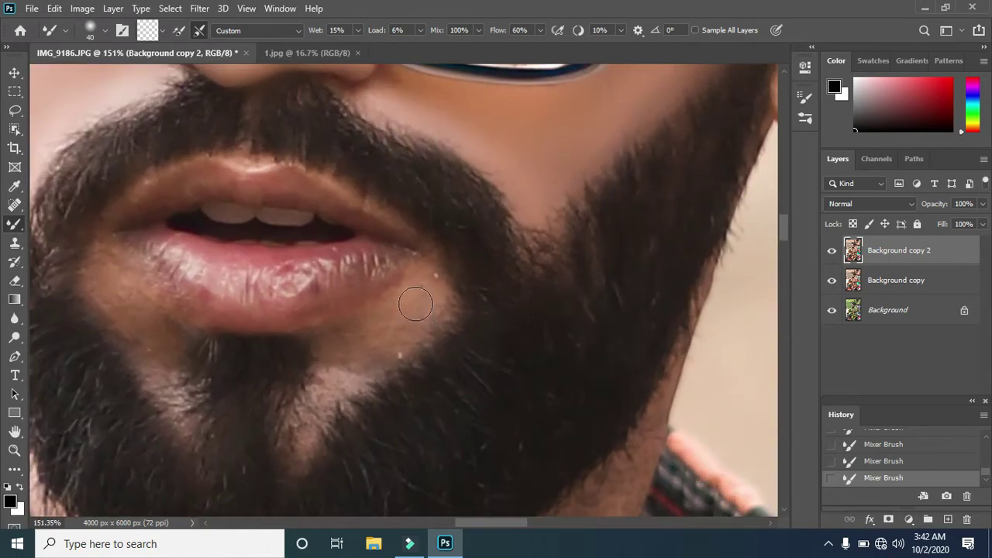
- Heal two blemishes on the chin skin with the Spot Healing Brush
left_click(12, 205)
left_click(434, 276)
left_click(420, 344)
- Smooth the bare skin patch in the chin beard with the Mixer Brush
left_click(14, 224)
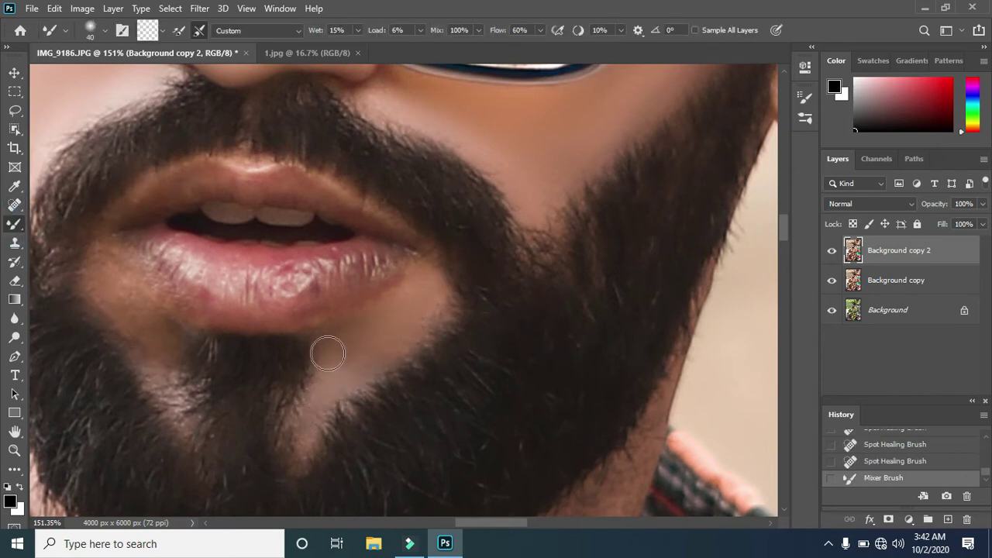
left_click_drag(327, 354, 291, 445)
scroll(215, 390, "left", 3)
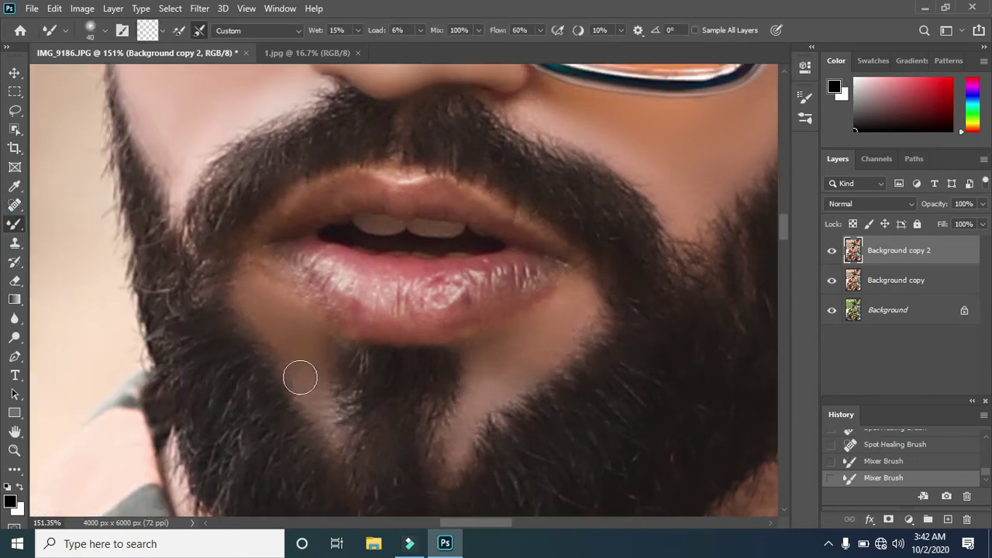
scroll(300, 361, "down", 5)
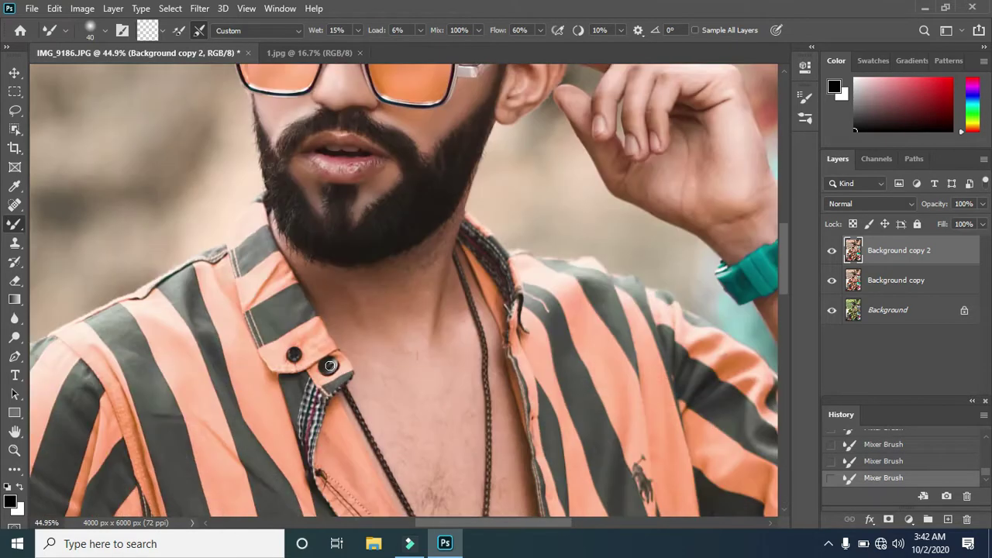
scroll(372, 395, "up", 4)
- Enlarge the Mixer Brush and smooth the neck skin on Background copy 2
key("bracketright")
key("bracketright")
key("bracketright")
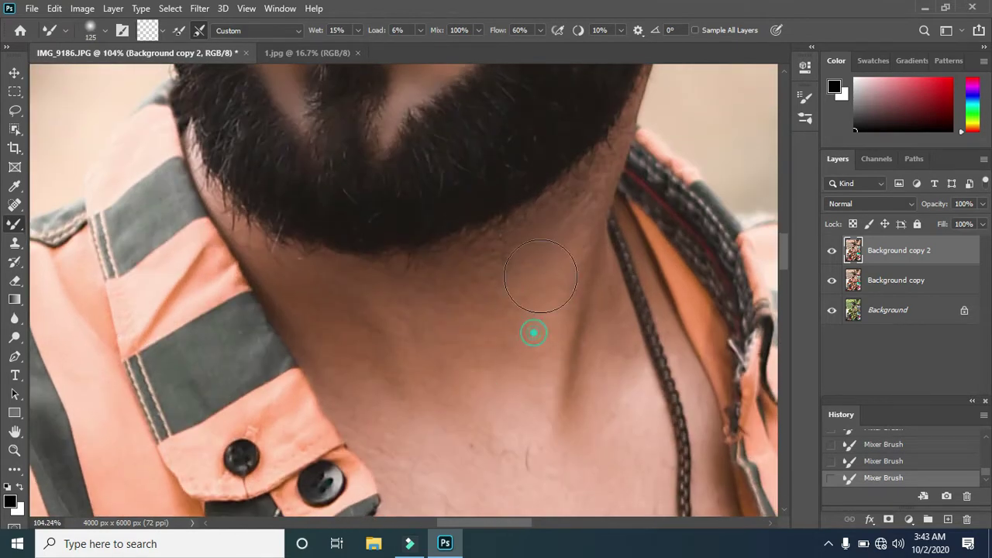
scroll(527, 289, "down", 2)
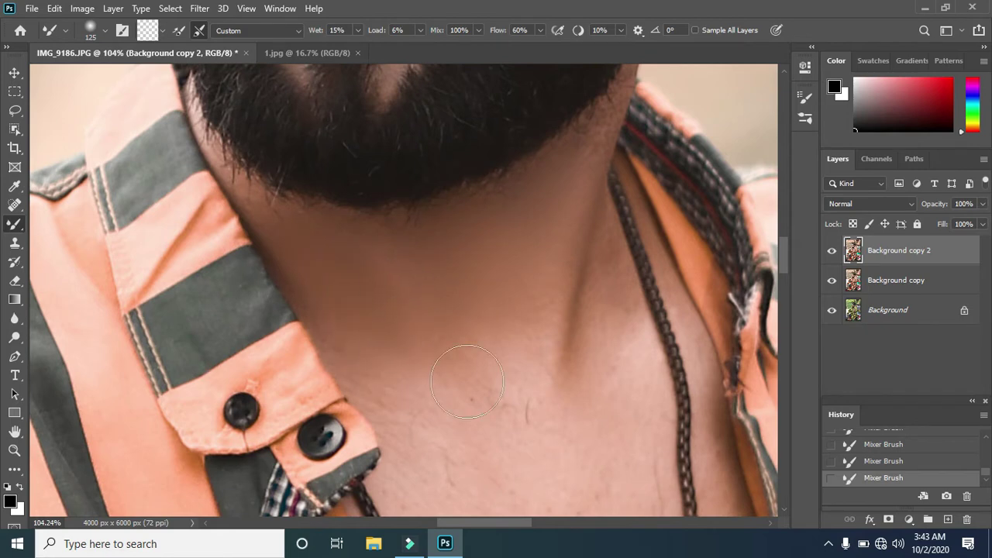
scroll(467, 380, "down", 1)
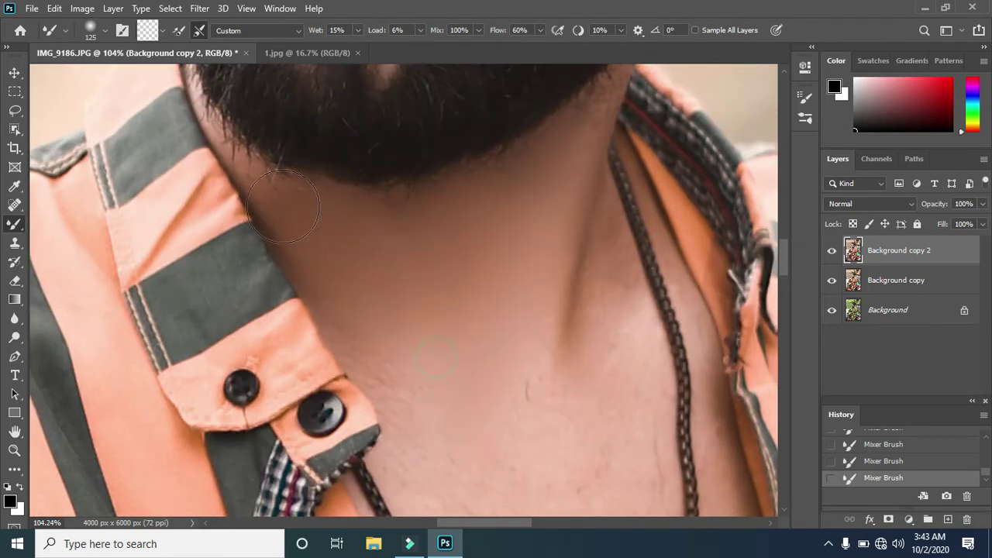
scroll(283, 205, "down", 5)
scroll(465, 333, "up", 4)
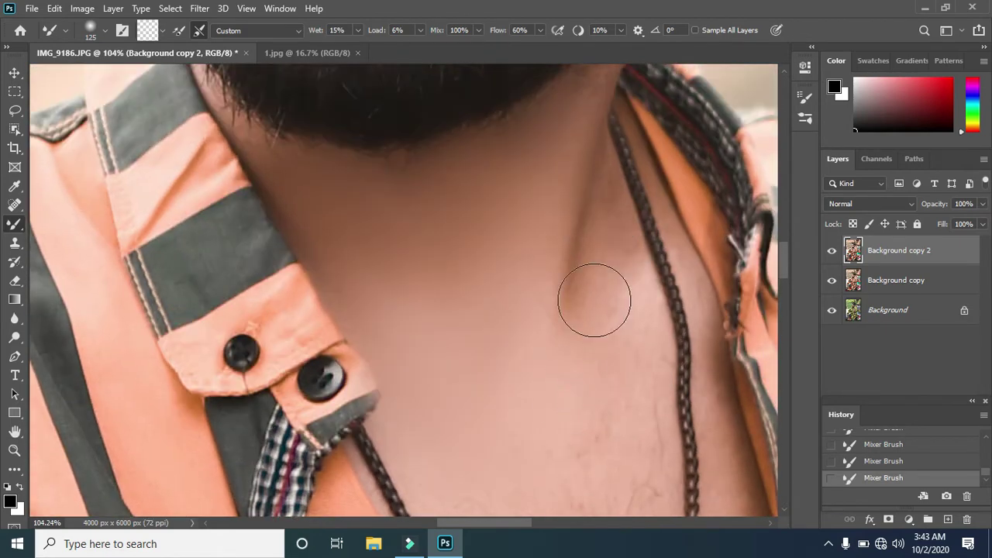
scroll(620, 255, "down", 4)
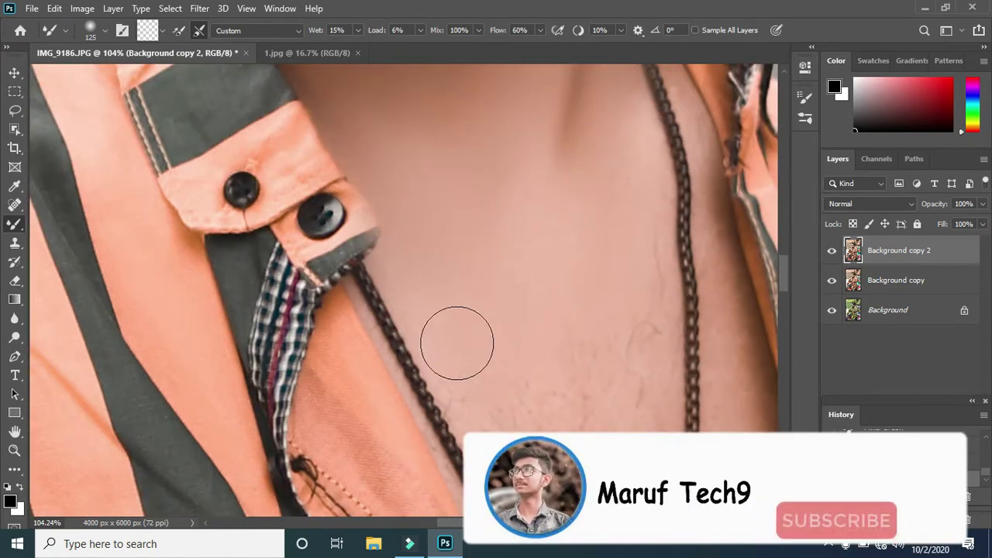
scroll(427, 309, "down", 2)
scroll(476, 171, "down", 1)
scroll(345, 307, "down", 3)
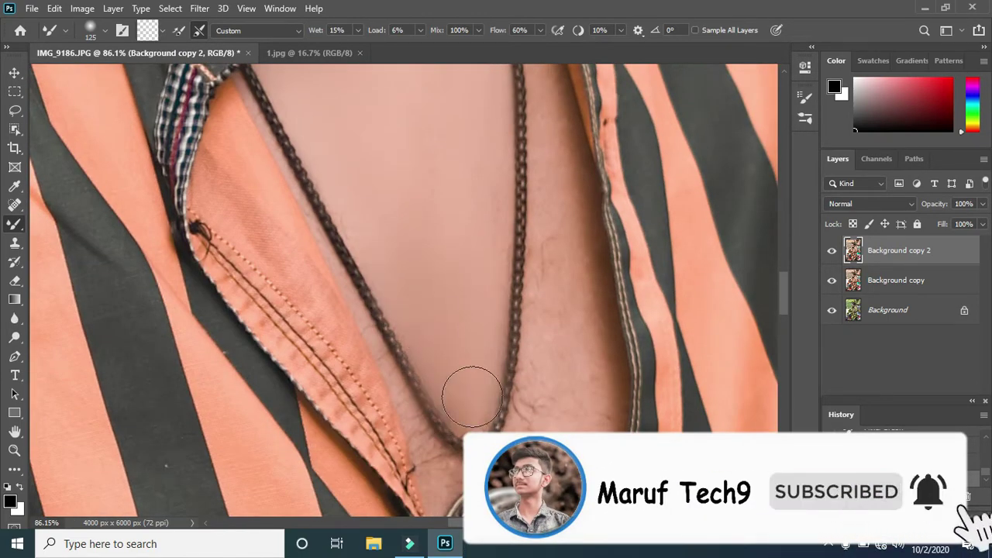
scroll(450, 204, "down", 2, "alt")
scroll(353, 396, "down", 2, "alt")
scroll(353, 397, "up", 3, "alt")
- Smooth the chest skin around the chain and the forearm below the watch, resizing the brush
key("bracketleft")
key("bracketleft")
key("bracketleft")
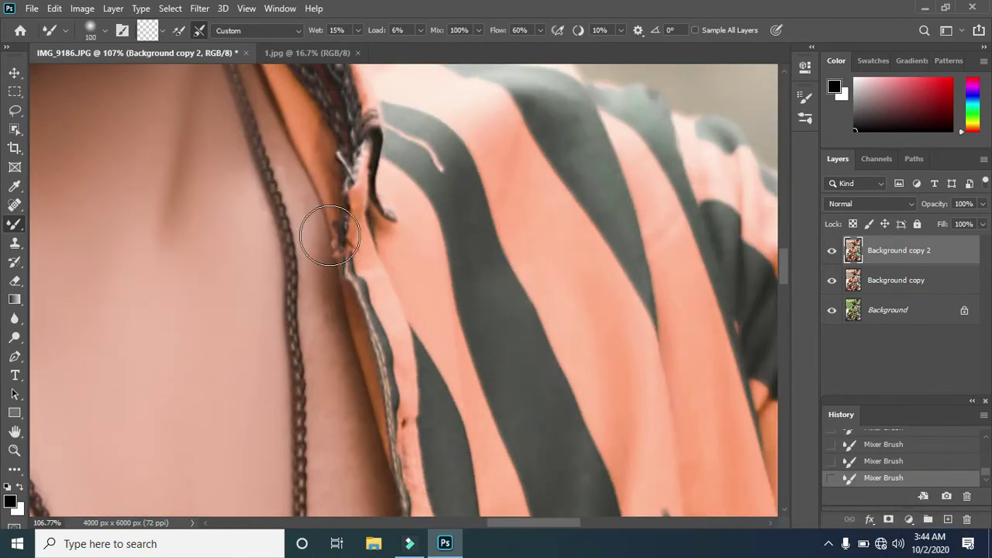
scroll(332, 232, "down", 1)
scroll(325, 287, "down", 1)
scroll(341, 275, "down", 1)
scroll(341, 275, "down", 2)
key("bracketright")
key("bracketright")
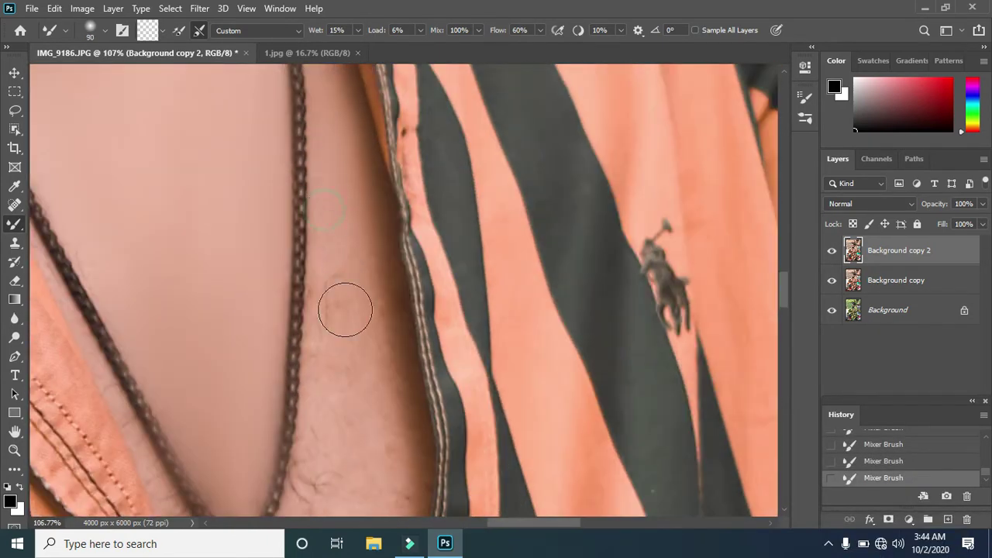
scroll(365, 332, "down", 4)
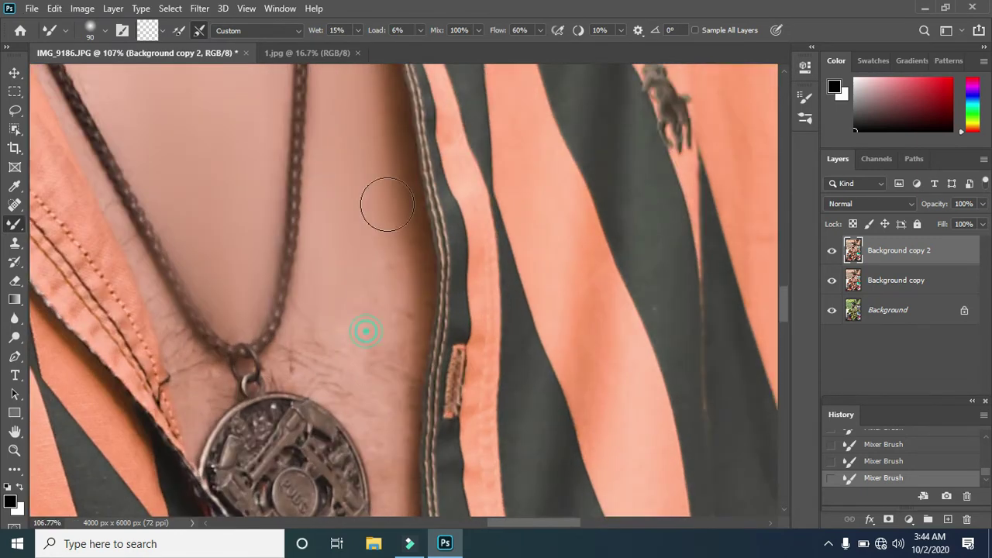
scroll(372, 232, "down", 5)
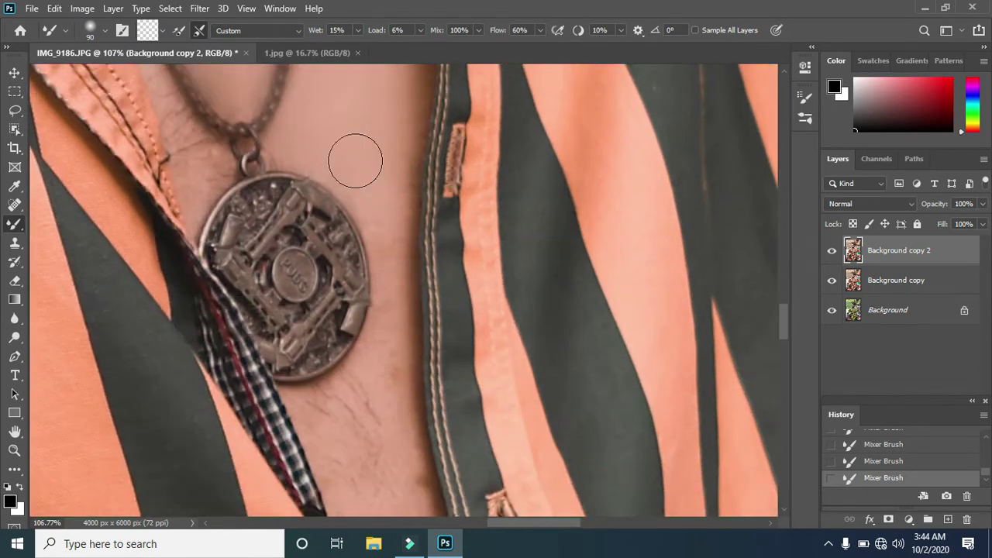
scroll(357, 356, "down", 2)
scroll(350, 335, "down", 1)
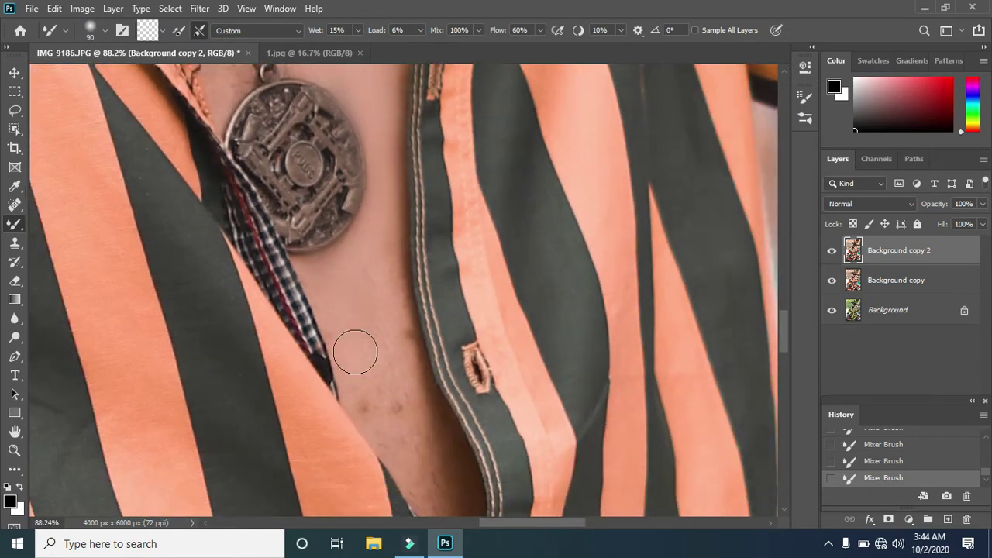
scroll(376, 379, "down", 8)
scroll(364, 310, "up", 9)
scroll(380, 326, "up", 1)
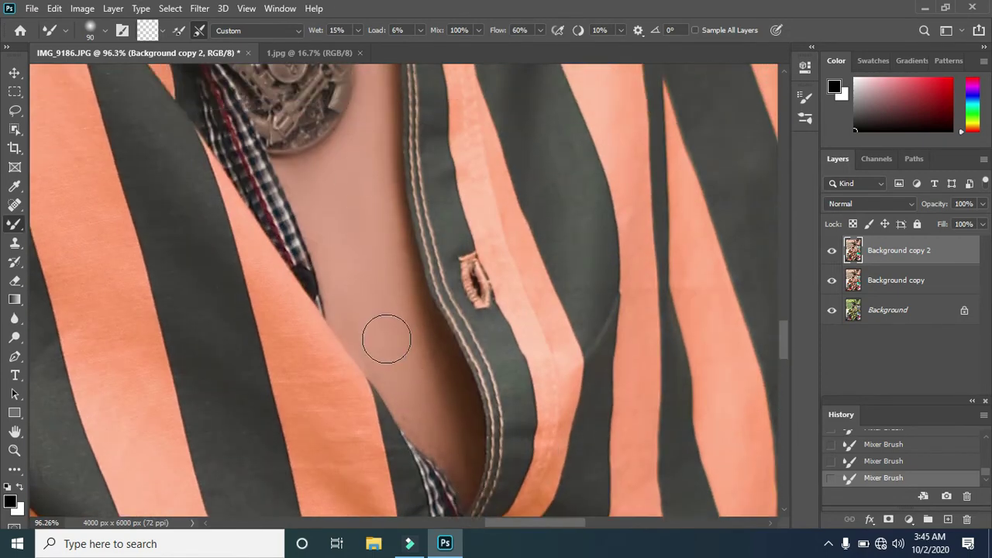
scroll(341, 318, "down", 10)
scroll(304, 309, "up", 8)
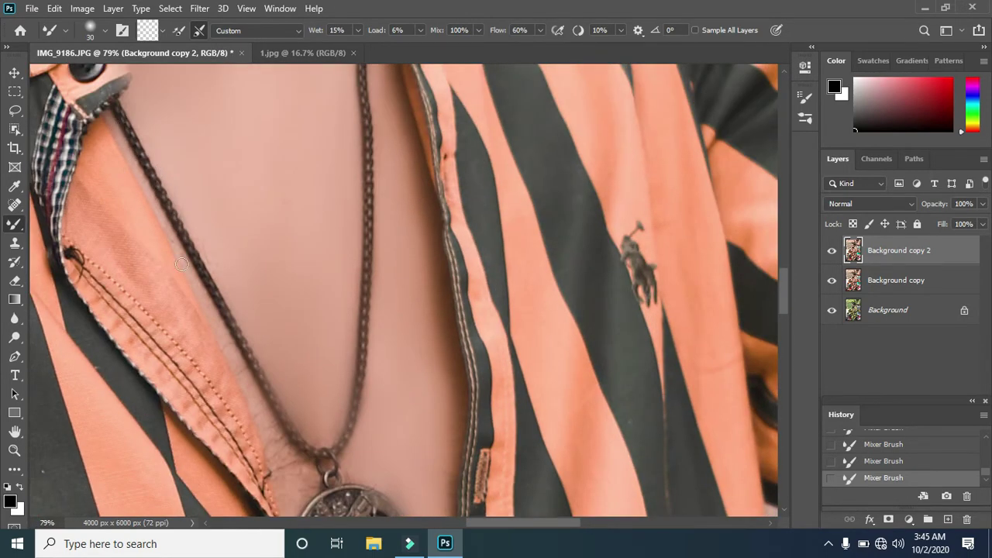
scroll(279, 411, "down", 3)
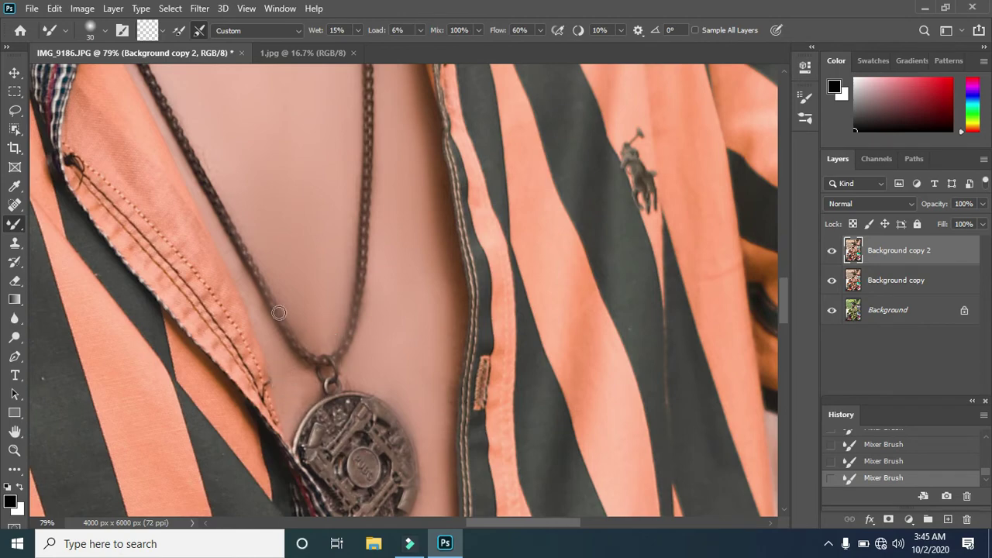
scroll(279, 312, "down", 5)
scroll(441, 410, "up", 4)
key("bracketright")
key("bracketright")
key("bracketright")
scroll(455, 396, "up", 2)
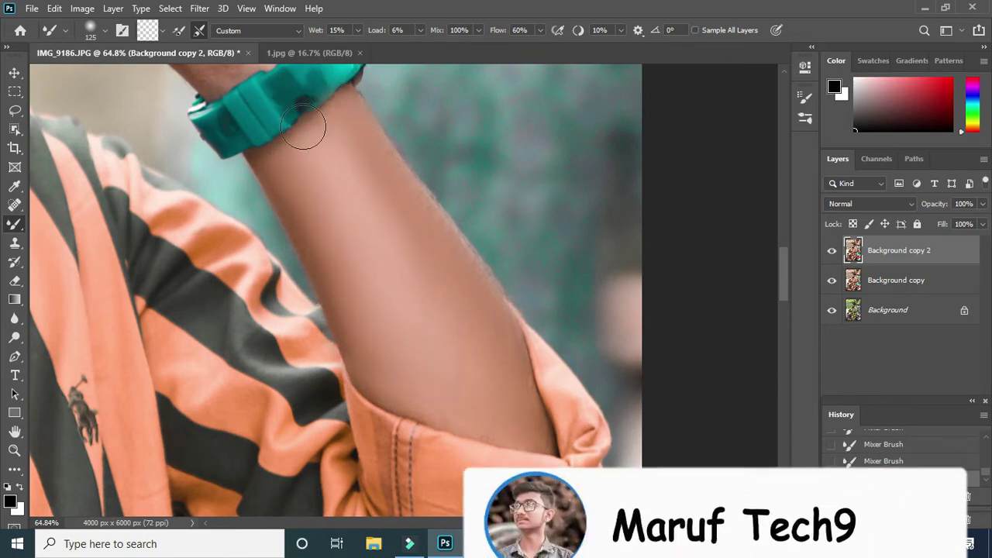
- Enlarge the Mixer Brush and smooth the skin along the forearm's edge
scroll(390, 354, "down", 3)
scroll(390, 355, "up", 1)
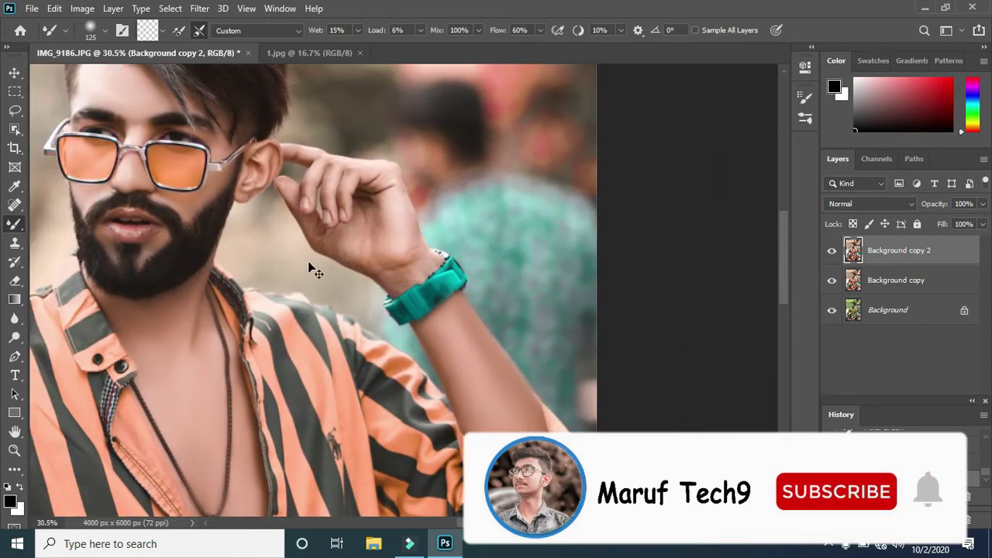
scroll(514, 258, "up", 2)
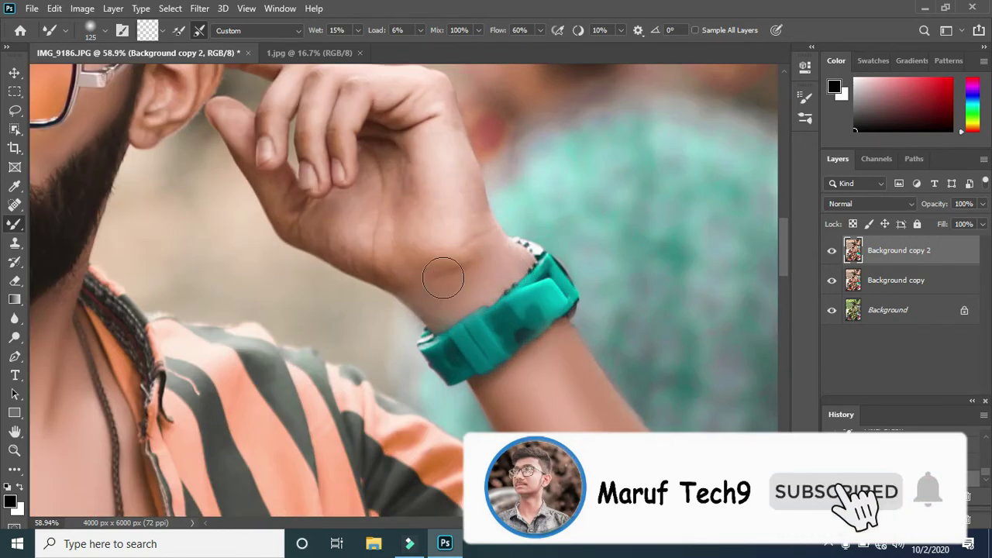
scroll(299, 394, "down", 3)
scroll(299, 452, "down", 1)
scroll(299, 452, "up", 3)
scroll(299, 452, "up", 2)
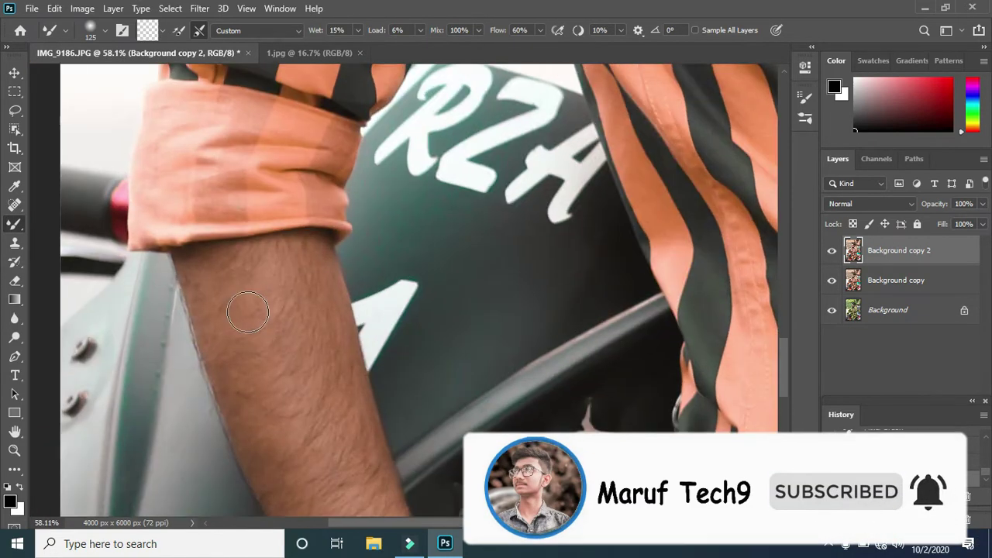
key("bracketright")
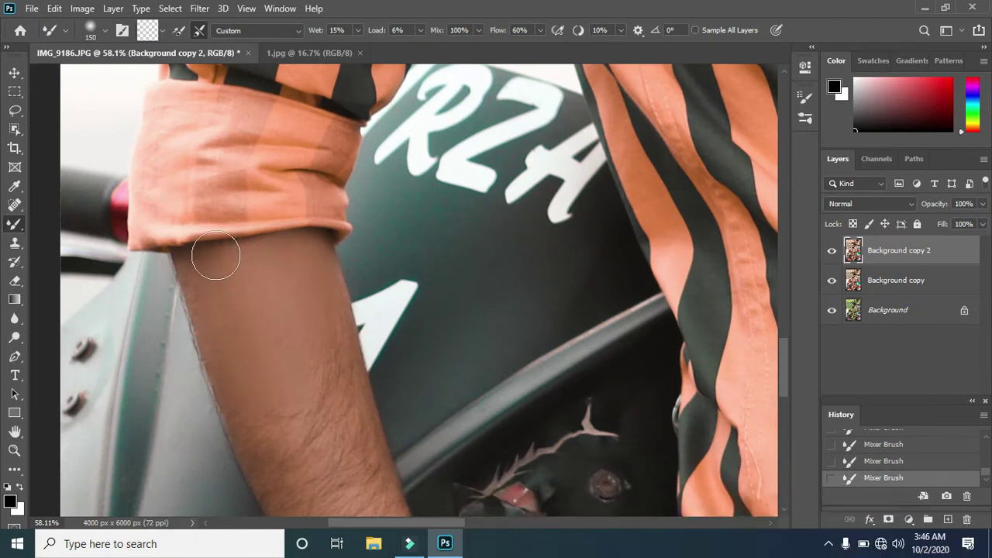
scroll(215, 251, "down", 3)
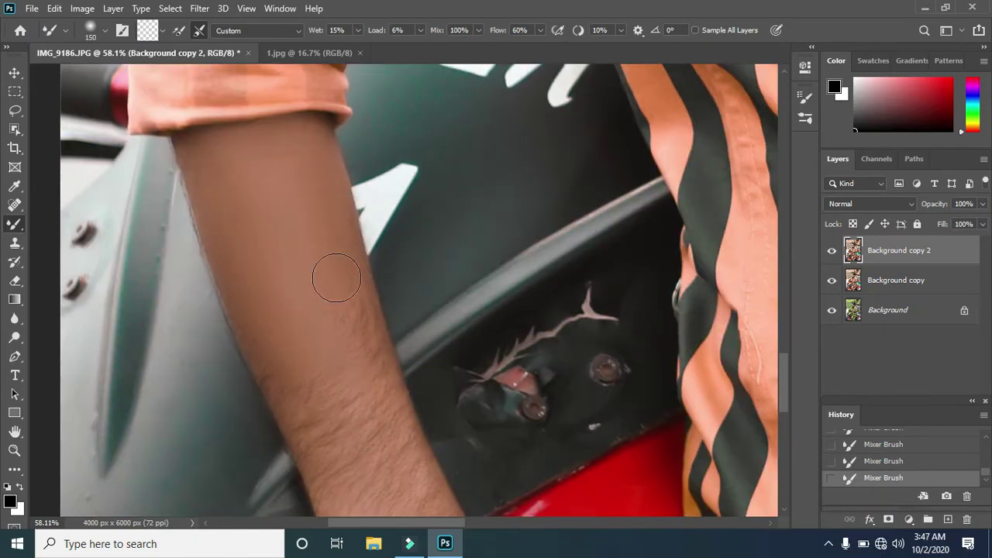
scroll(304, 253, "down", 3)
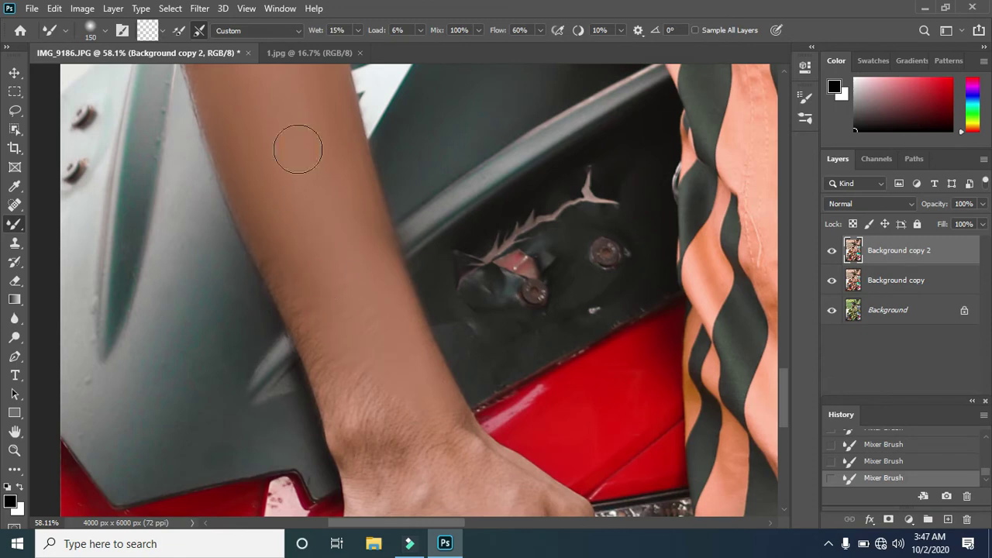
mouse_move(295, 291)
left_mouse_down()
mouse_move(364, 414)
mouse_move(365, 432)
left_mouse_up()
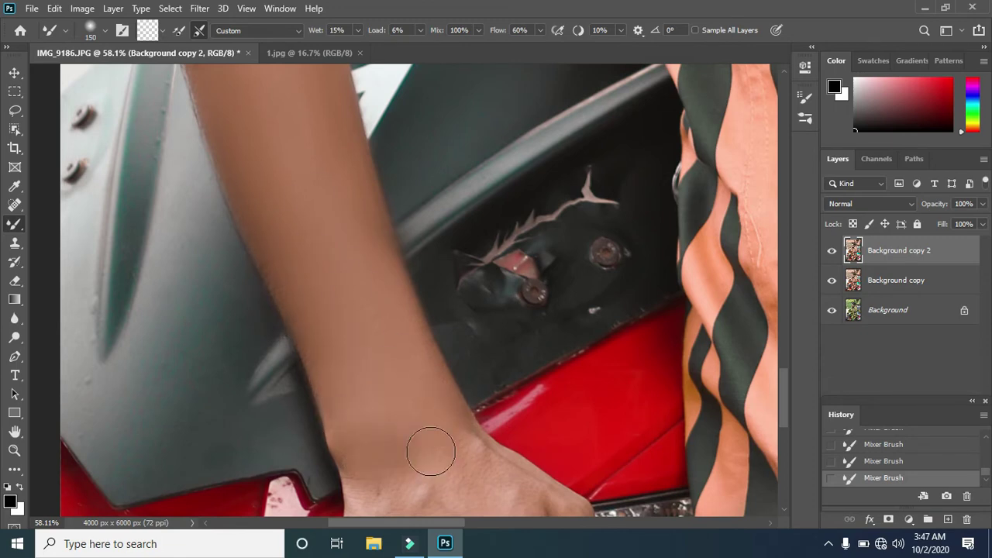
- Smooth the knuckles and veins on the back of the hand
scroll(333, 375, "down", 5)
scroll(343, 281, "up", 2)
scroll(343, 281, "down", 1)
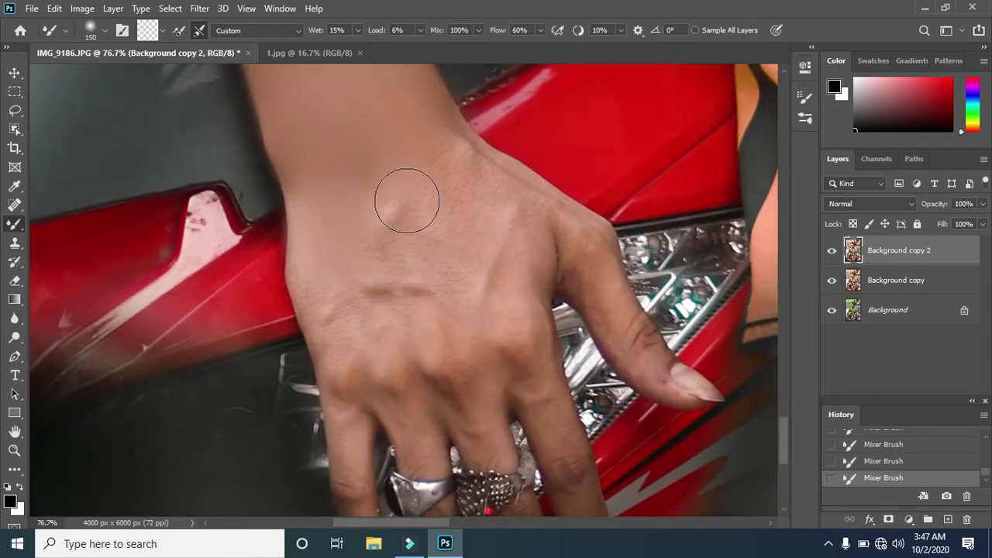
left_click_drag(383, 335, 345, 340)
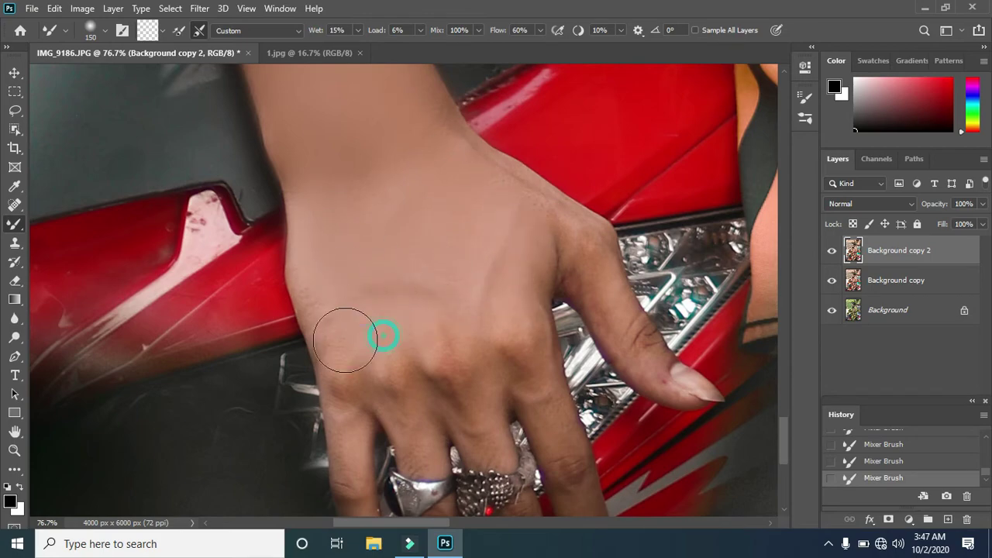
scroll(484, 153, "down", 2)
scroll(319, 240, "down", 5)
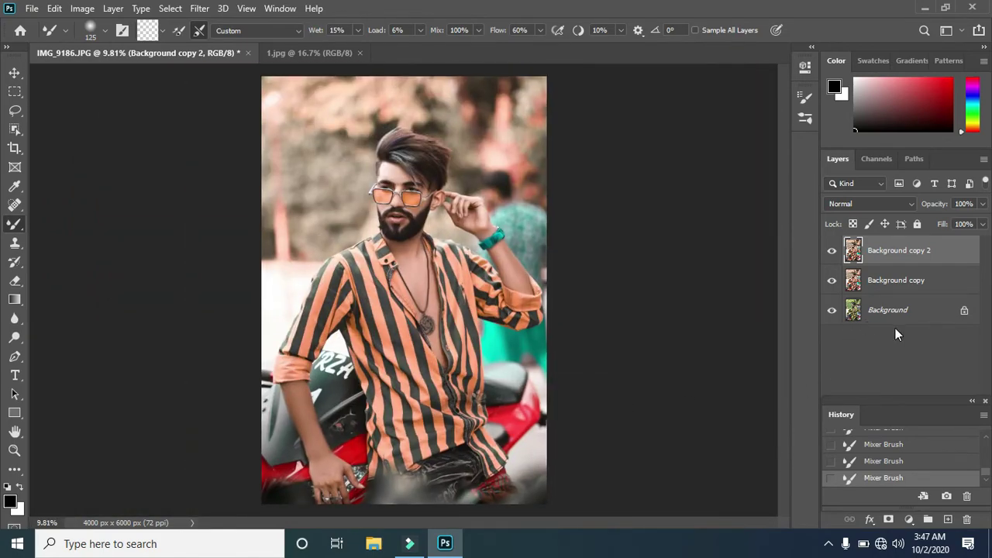
- Merge Background copy and Background into one layer, then drag the IMG_8463jjj lens image toward Photoshop
left_click(899, 282, "ctrl")
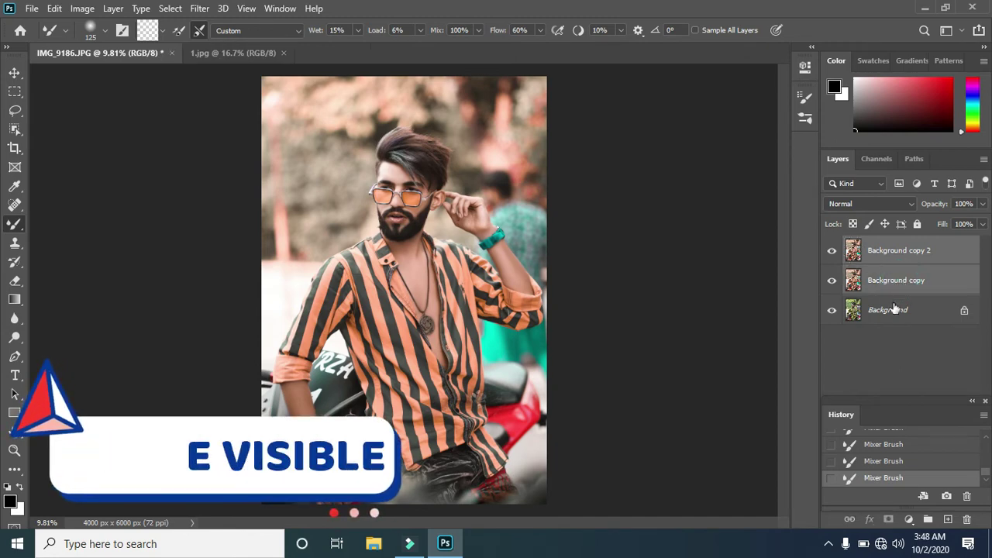
left_click(891, 310, "ctrl")
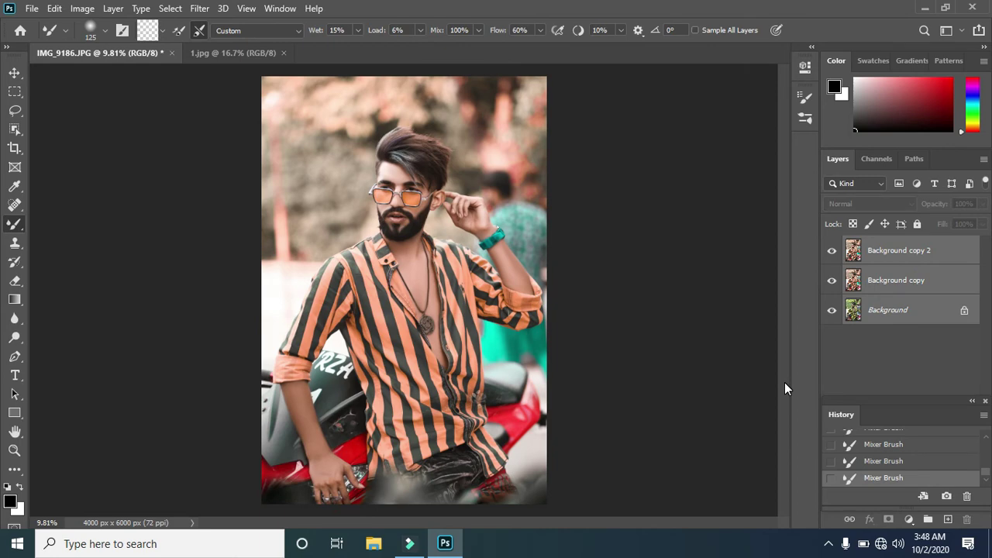
key("ctrl+shift+e")
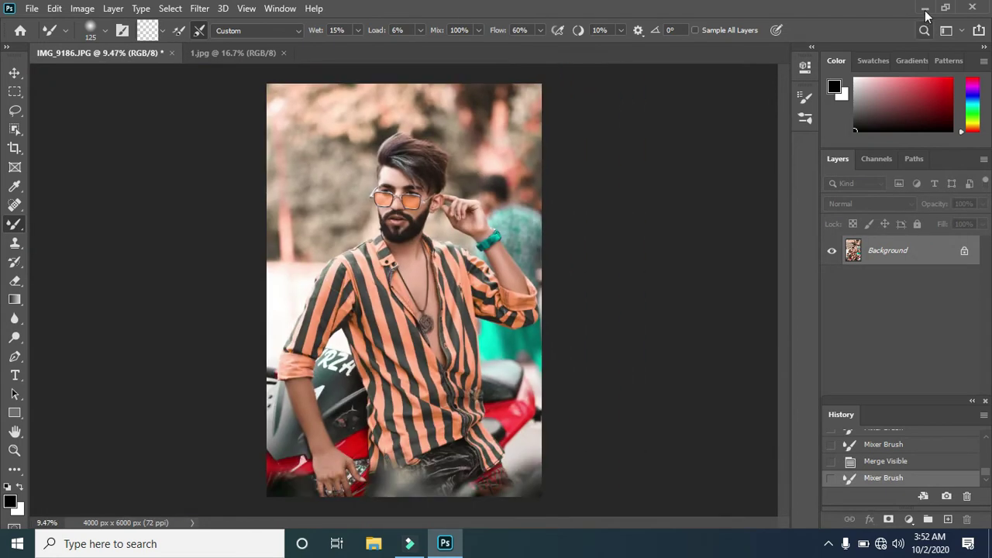
left_click(924, 10)
mouse_move(899, 33)
left_mouse_down()
mouse_move(731, 208)
mouse_move(412, 292)
left_mouse_up()
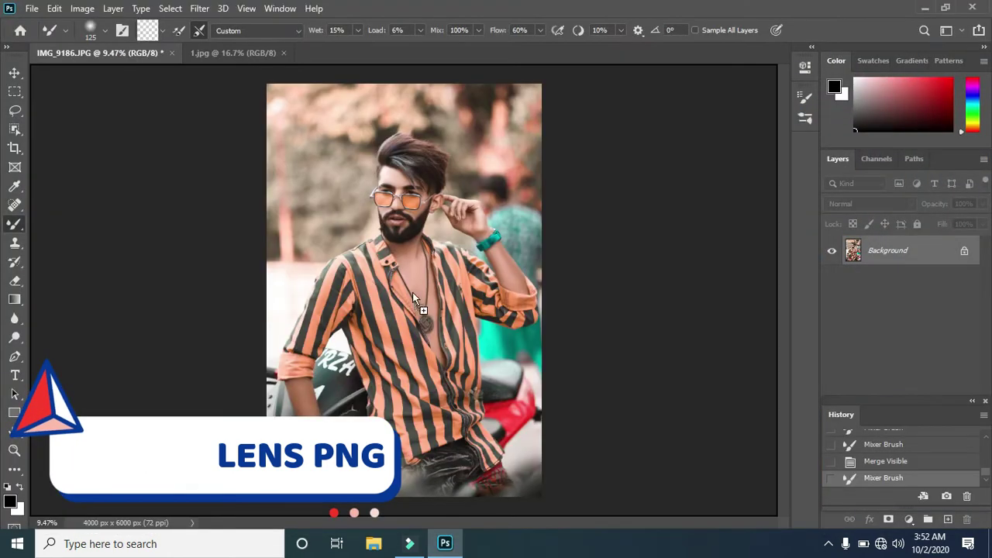
- Bring the IMG_8463jjj lens image into the portrait as a new layer
left_click_drag(412, 292, 321, 51)
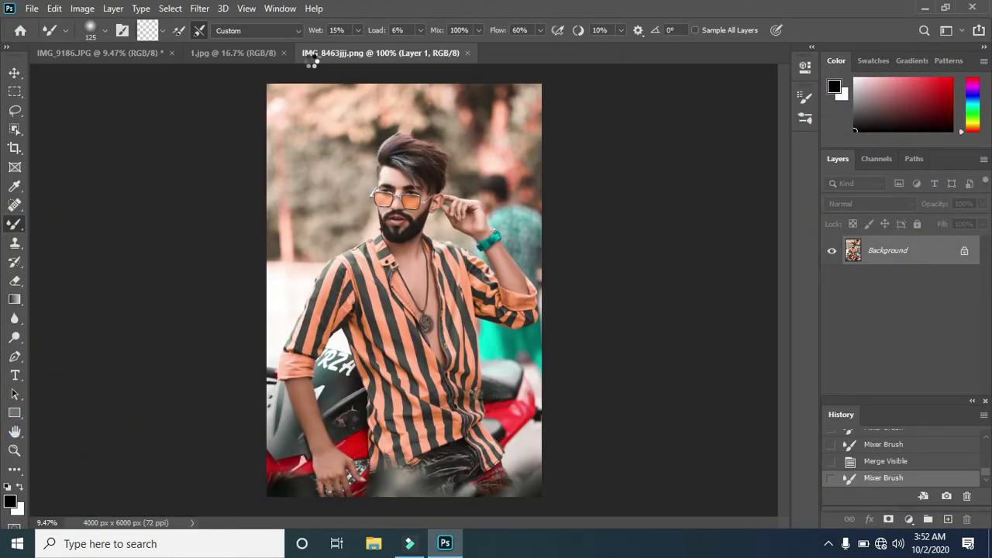
key("v")
mouse_move(310, 241)
left_mouse_down()
mouse_move(328, 251)
mouse_move(204, 118)
mouse_move(128, 64)
mouse_move(271, 122)
left_mouse_up()
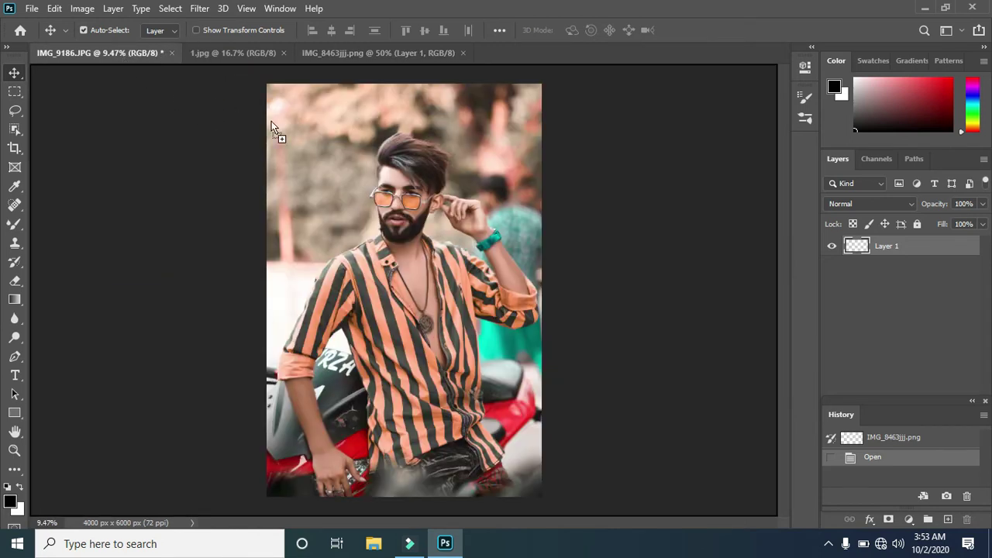
left_click_drag(396, 183, 397, 185)
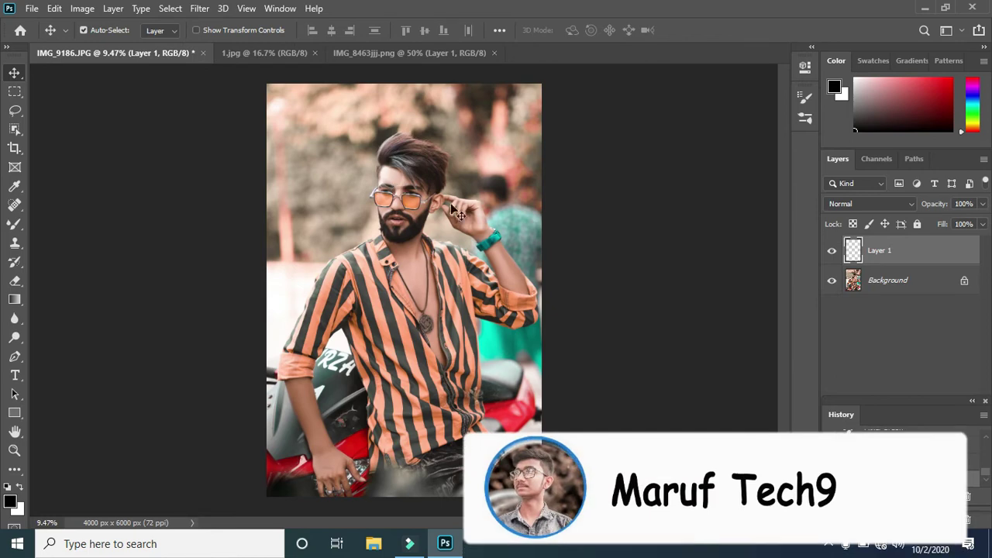
- Duplicate the lens layer, hide Layer 1 copy, and select Layer 1
left_click_drag(894, 257, 907, 401)
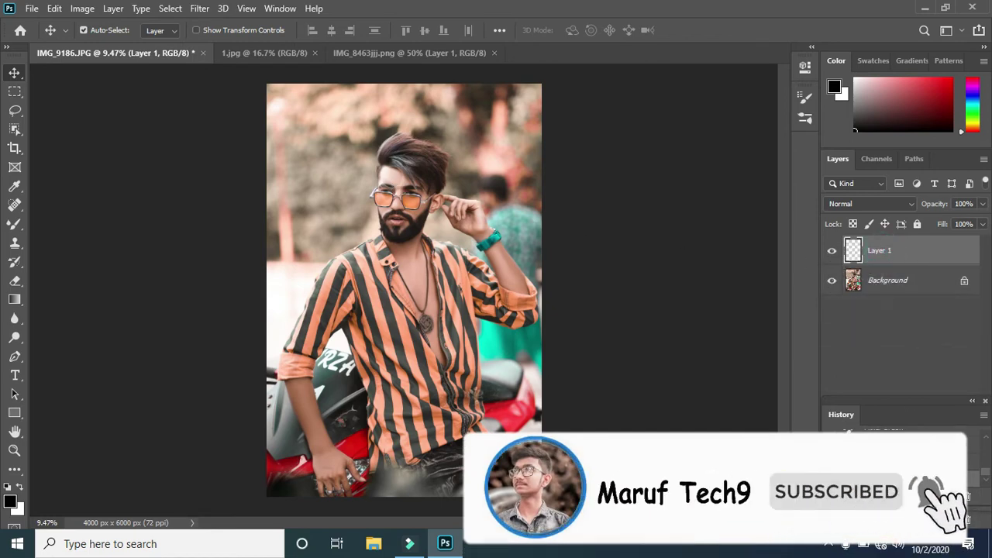
left_click_drag(908, 400, 937, 400)
left_click(832, 251)
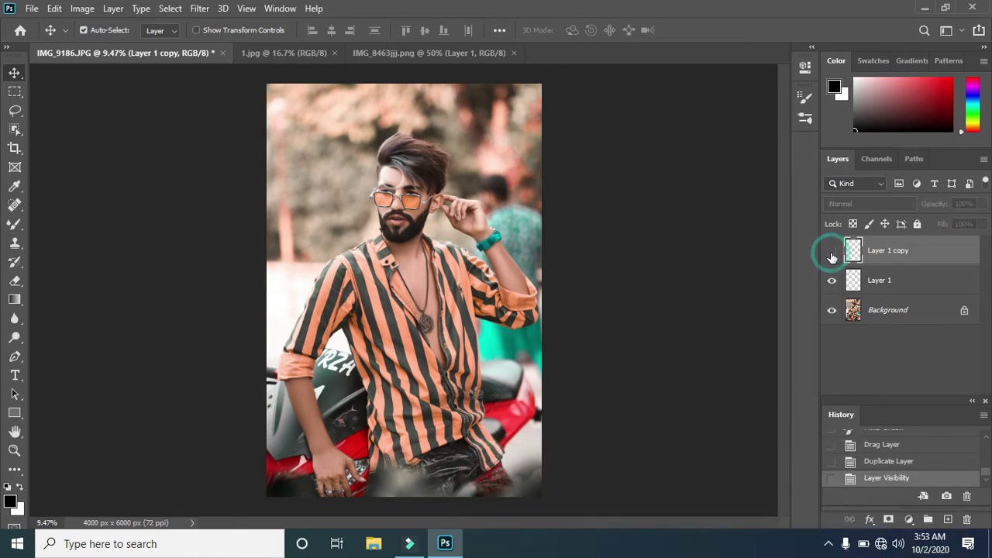
left_click(879, 280)
scroll(350, 224, "up", 5)
- Free Transform Layer 1, moving the lens circle toward the right-side eye and shrinking it
key("ctrl+t")
left_click_drag(349, 224, 444, 292)
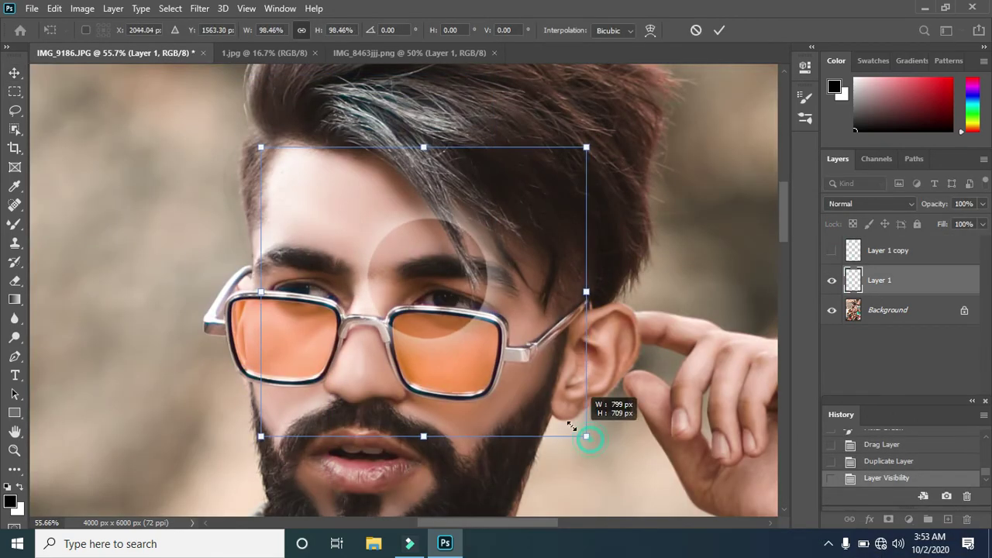
left_click_drag(586, 437, 417, 282)
scroll(355, 233, "up", 2)
left_click_drag(370, 252, 557, 406)
scroll(557, 406, "up", 2)
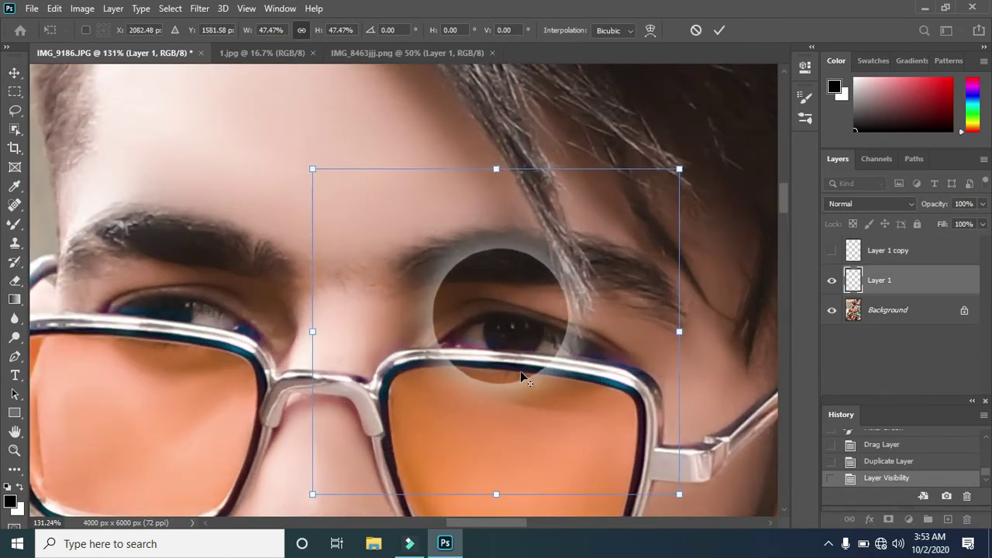
left_click_drag(693, 508, 501, 331)
- Fine-tune the lens to about 16%, centred over the right eye's iris, and commit
left_click_drag(413, 246, 514, 332)
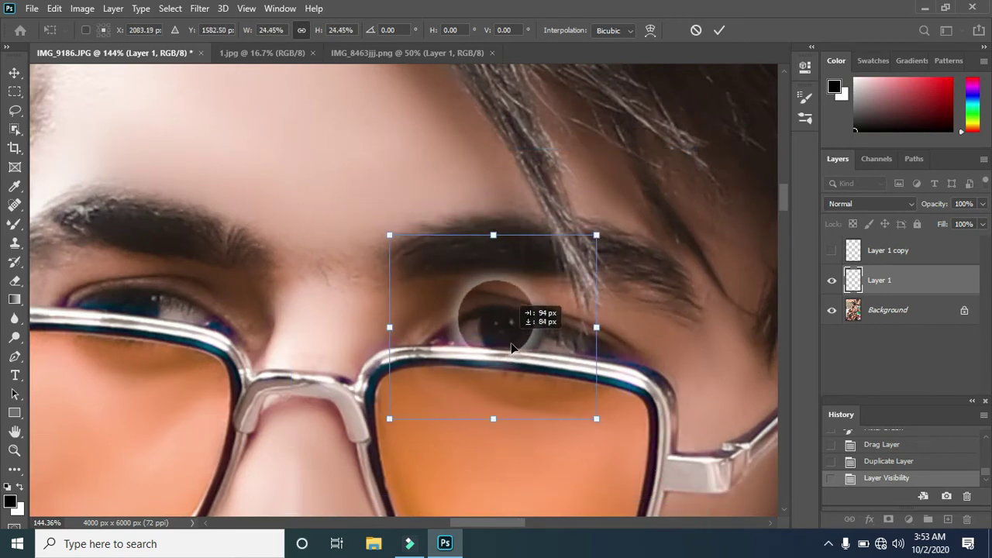
left_click_drag(615, 436, 583, 409)
left_click_drag(508, 347, 520, 354)
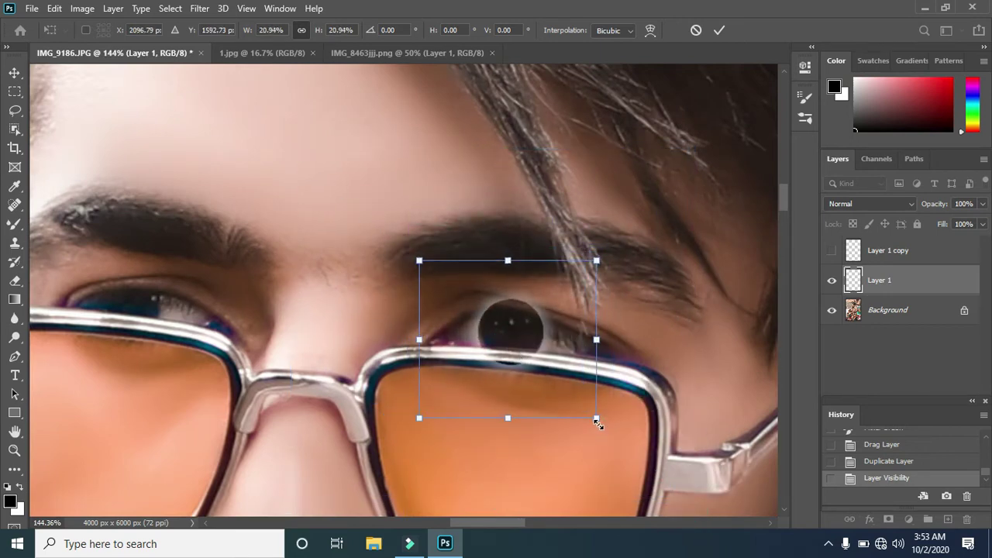
left_click_drag(595, 419, 582, 409)
left_click_drag(496, 329, 503, 333)
left_click_drag(591, 410, 569, 396)
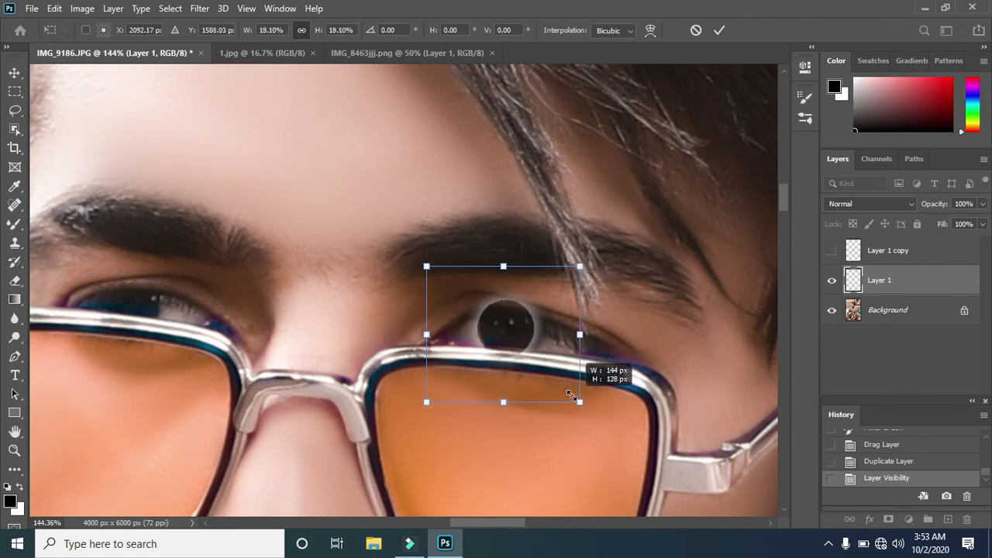
left_click_drag(512, 329, 504, 337)
left_click_drag(580, 334, 574, 335)
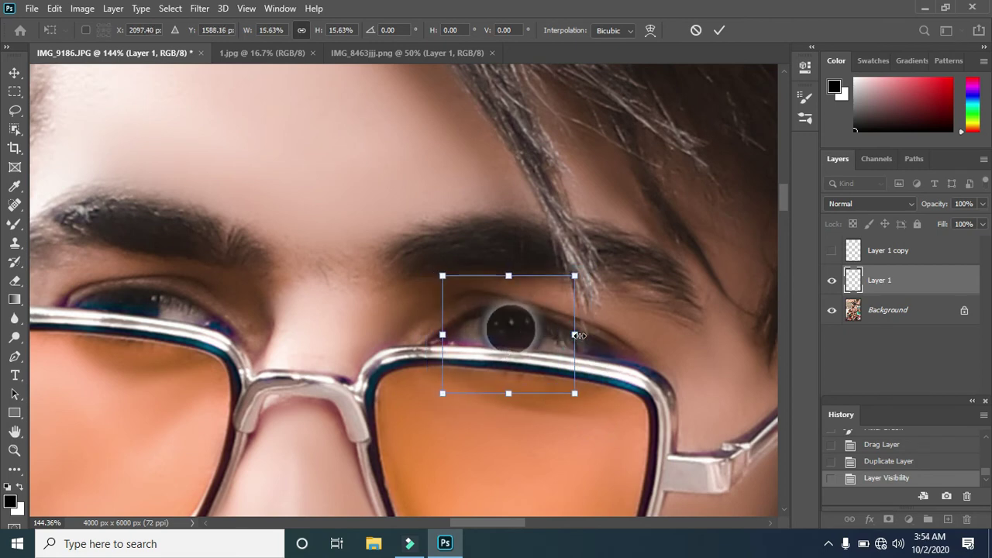
left_click_drag(441, 334, 439, 333)
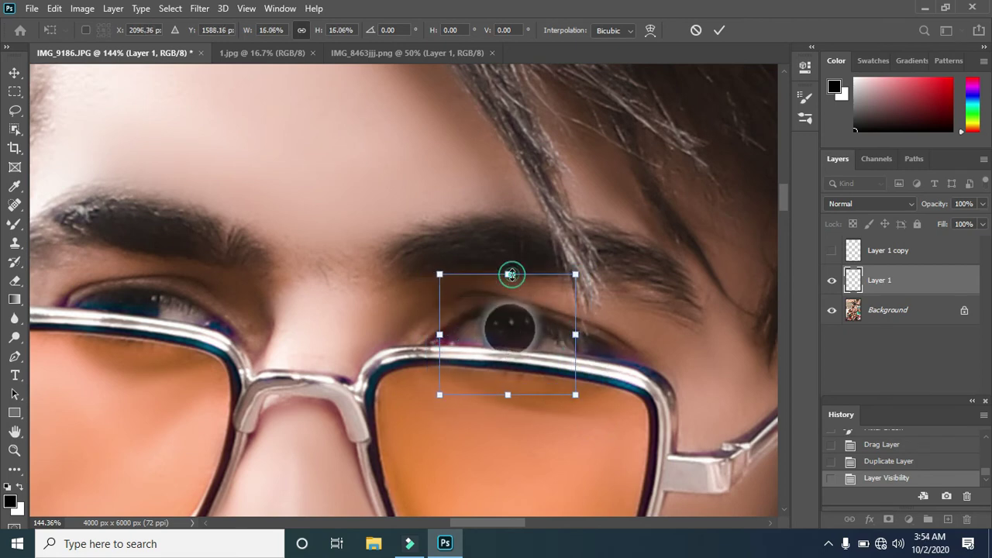
left_click_drag(510, 275, 510, 277)
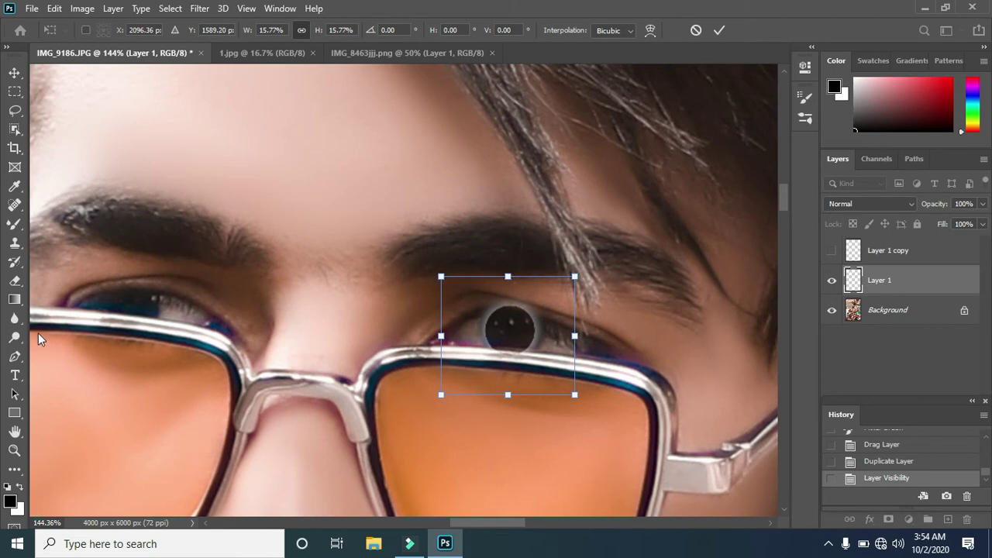
left_click(14, 282)
scroll(535, 302, "up", 1)
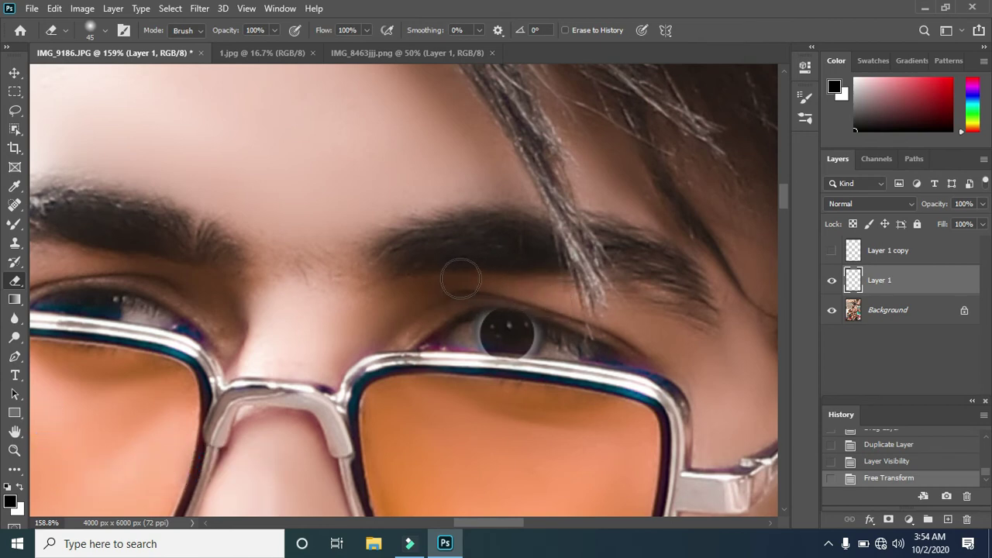
- Erase the lens where it overlaps the glasses frame and make Layer 1 copy visible
left_click_drag(473, 289, 421, 397)
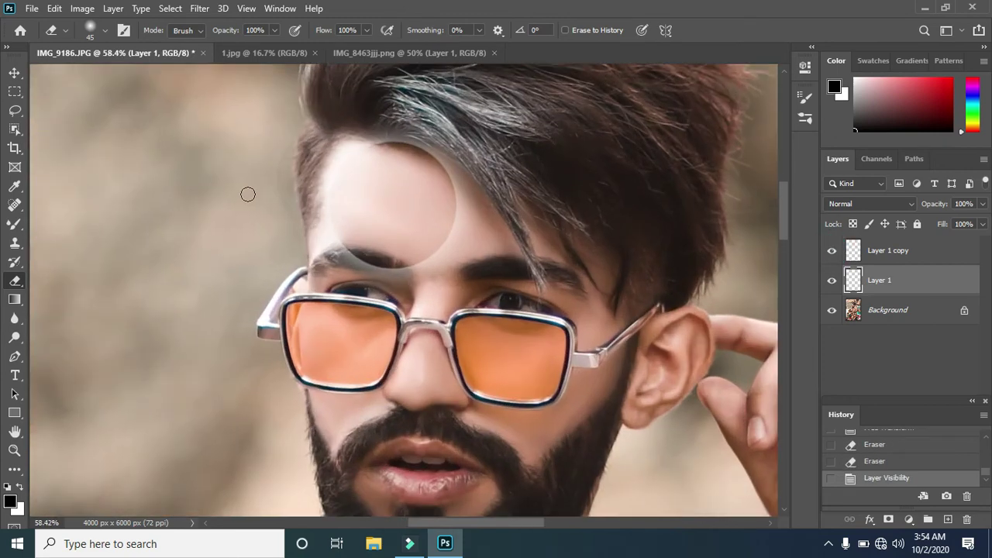
key("ctrl+t")
left_click(941, 265)
- Scale Layer 1 copy to about 25% and position it over the left-side eye's iris
left_click(426, 206)
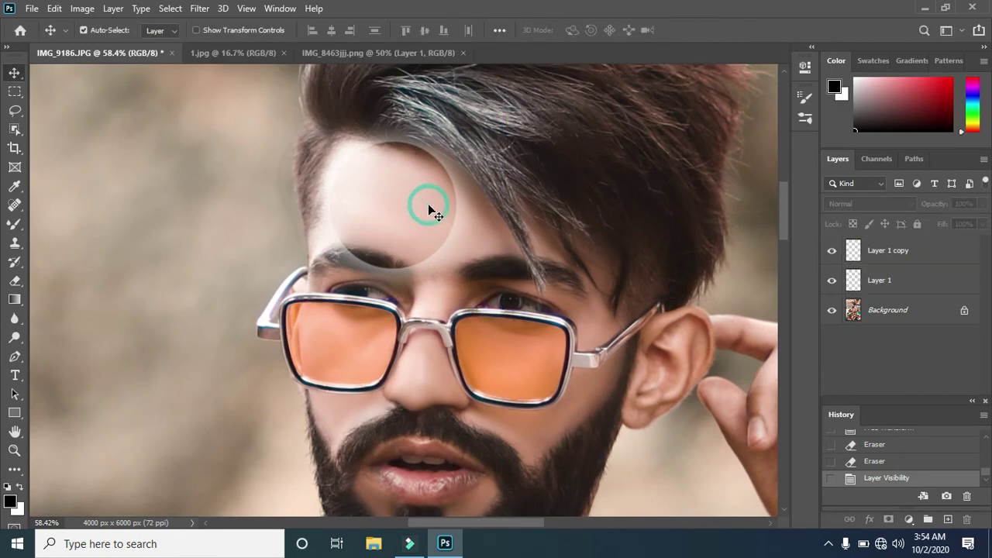
left_click(888, 251)
key("ctrl+t")
left_click_drag(439, 222, 427, 284)
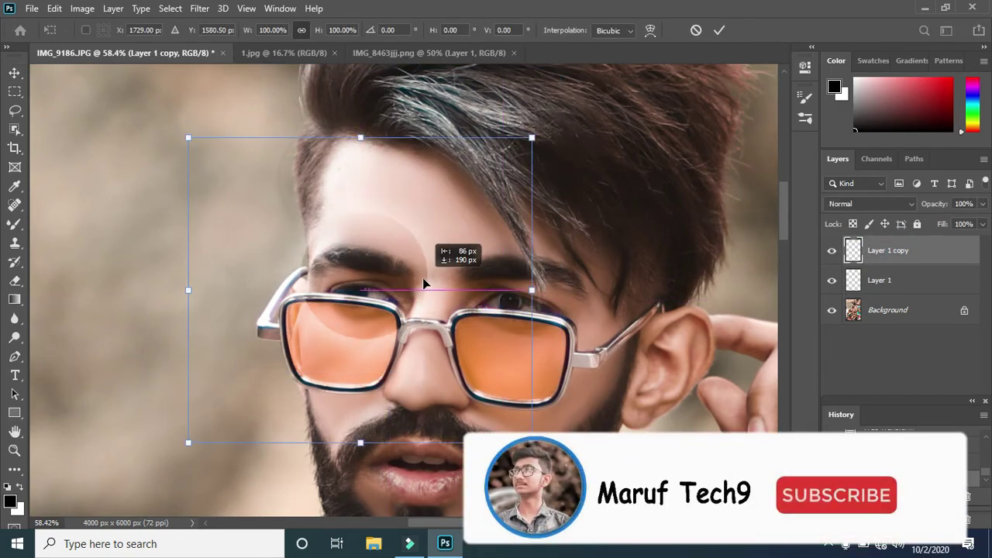
scroll(490, 346, "up", 3)
scroll(413, 343, "down", 5)
left_click_drag(531, 472, 305, 277)
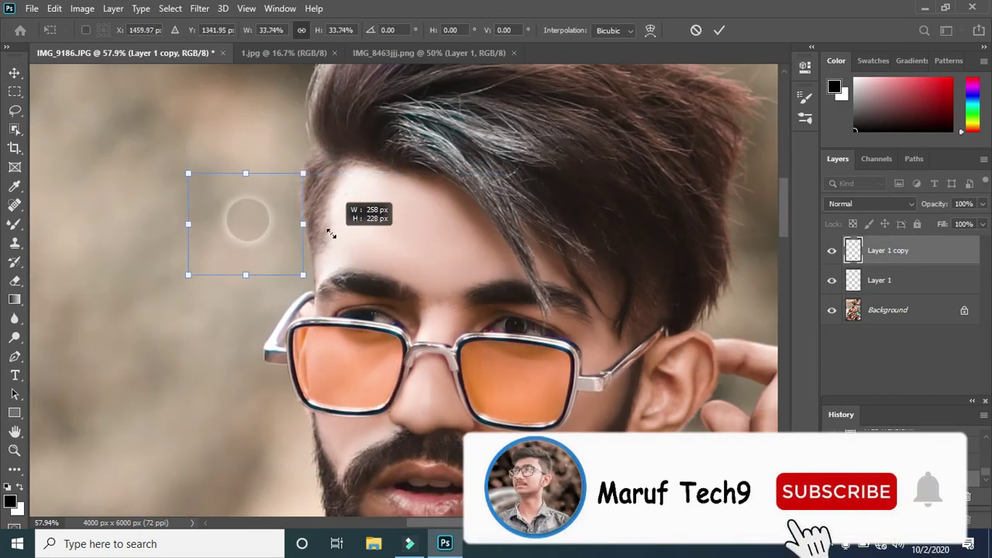
left_click_drag(247, 232, 376, 341)
scroll(379, 330, "up", 5)
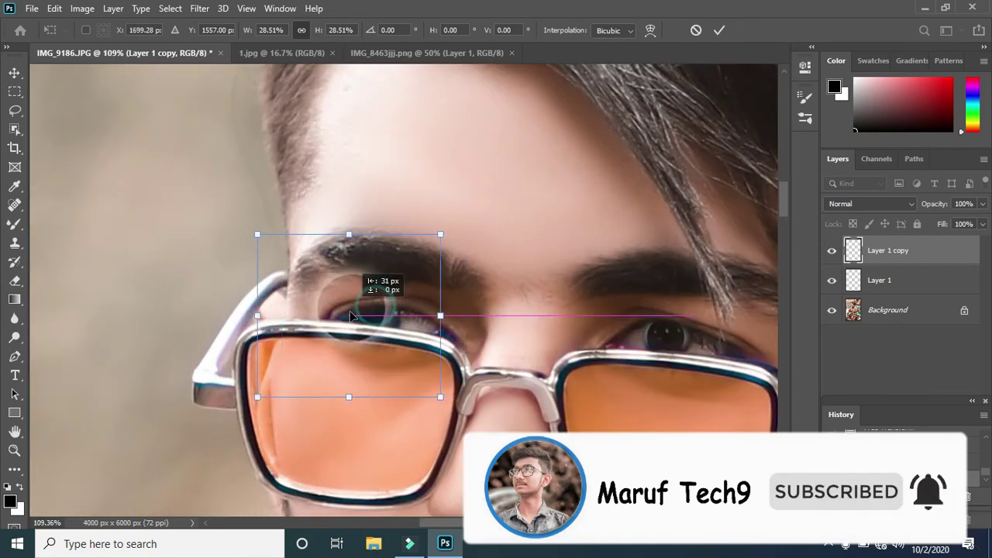
left_click_drag(462, 420, 436, 385)
left_click_drag(367, 323, 376, 336)
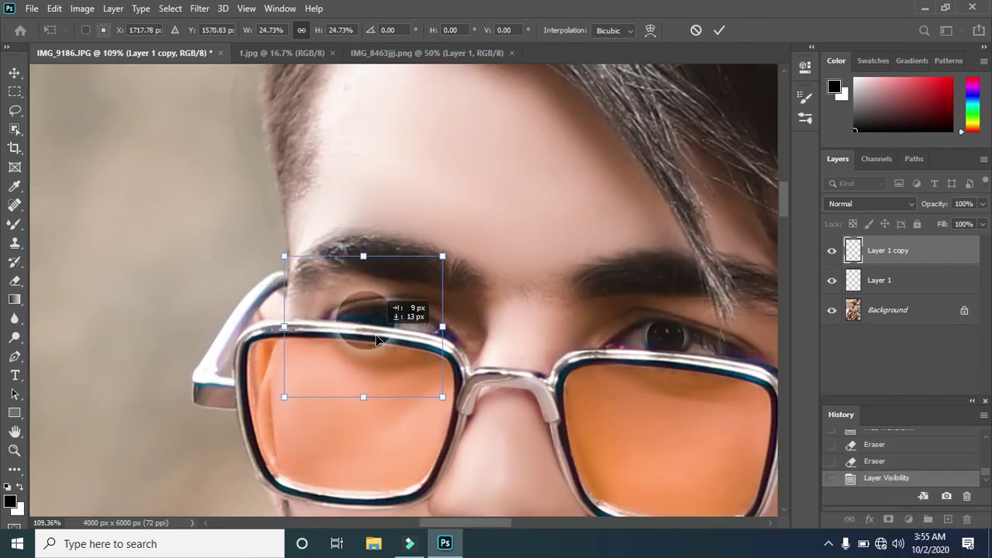
left_click_drag(441, 328, 446, 328)
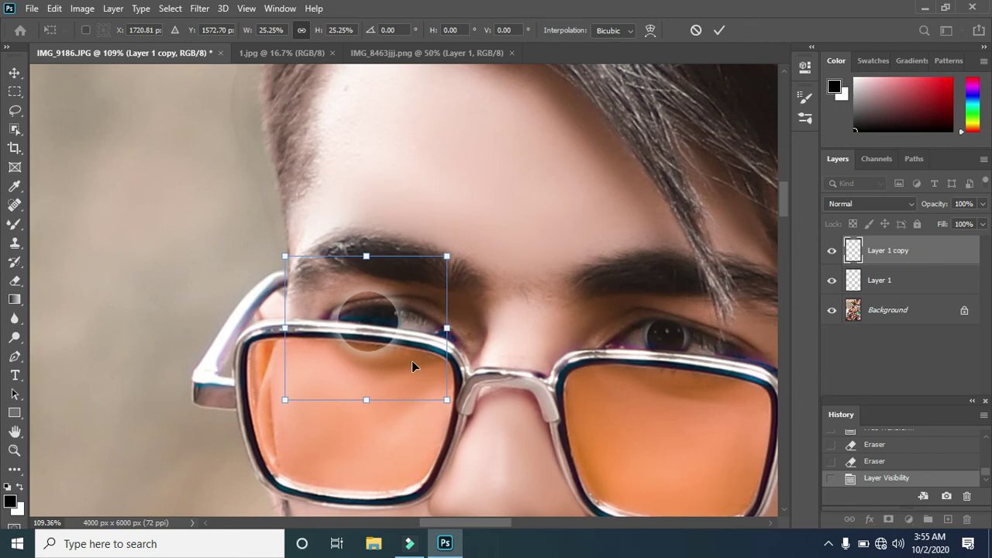
- Commit the transform and erase the second lens where it covers the glasses frame
left_click(13, 282)
scroll(366, 283, "up", 6)
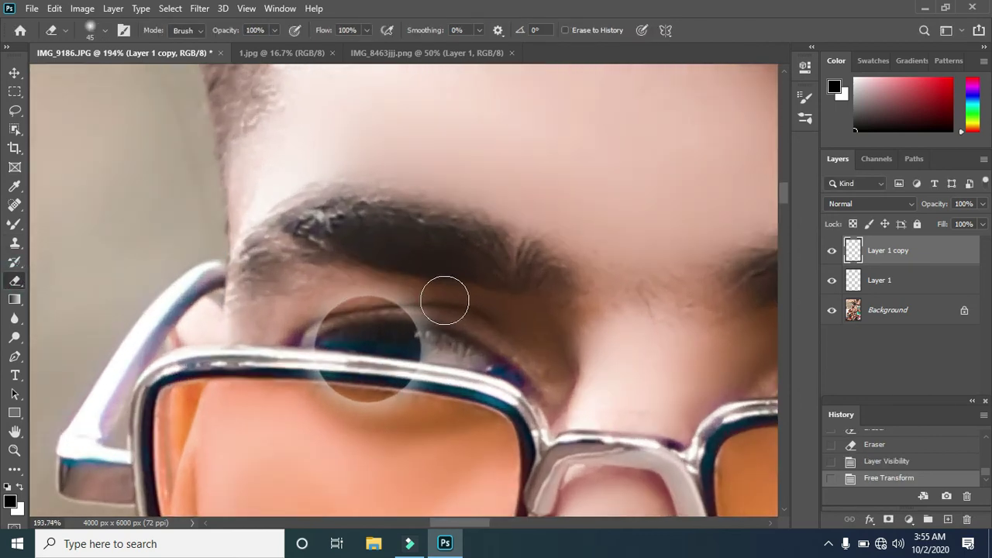
mouse_move(288, 355)
left_mouse_down()
mouse_move(382, 385)
mouse_move(491, 336)
mouse_move(454, 283)
left_mouse_up()
- Zoom out and merge all visible layers into a single Background layer
scroll(349, 263, "down", 6)
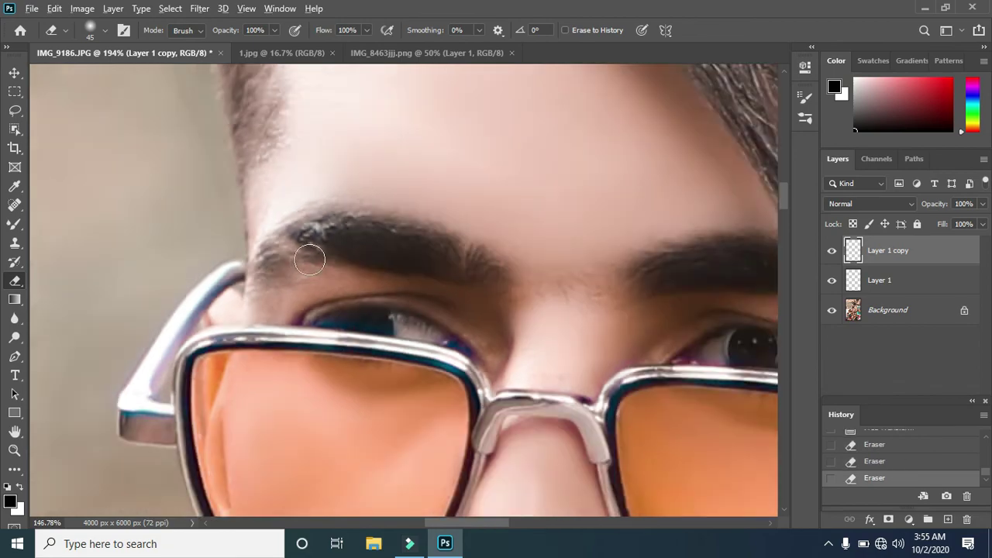
scroll(311, 253, "down", 6)
scroll(349, 201, "down", 6)
scroll(685, 240, "down", 8)
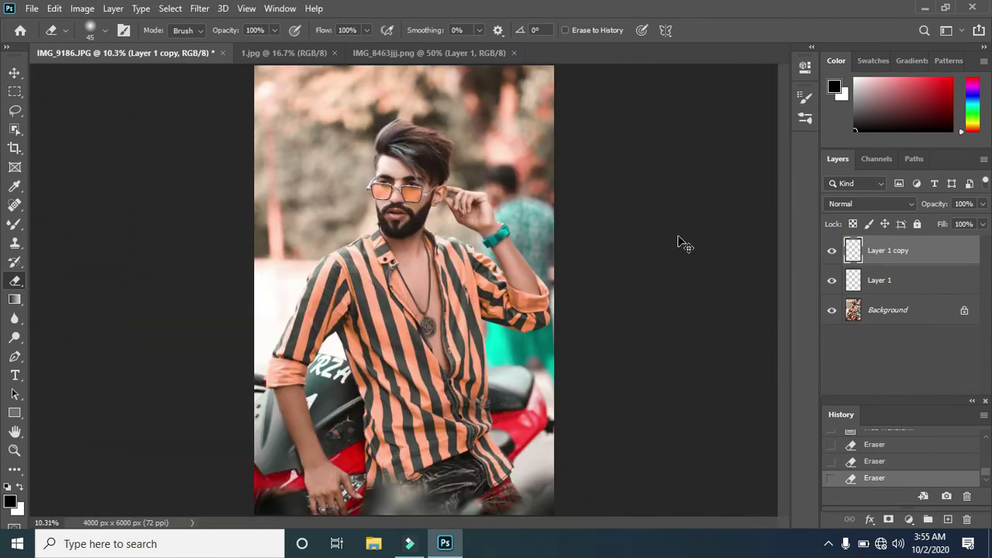
key("ctrl+shift+e")
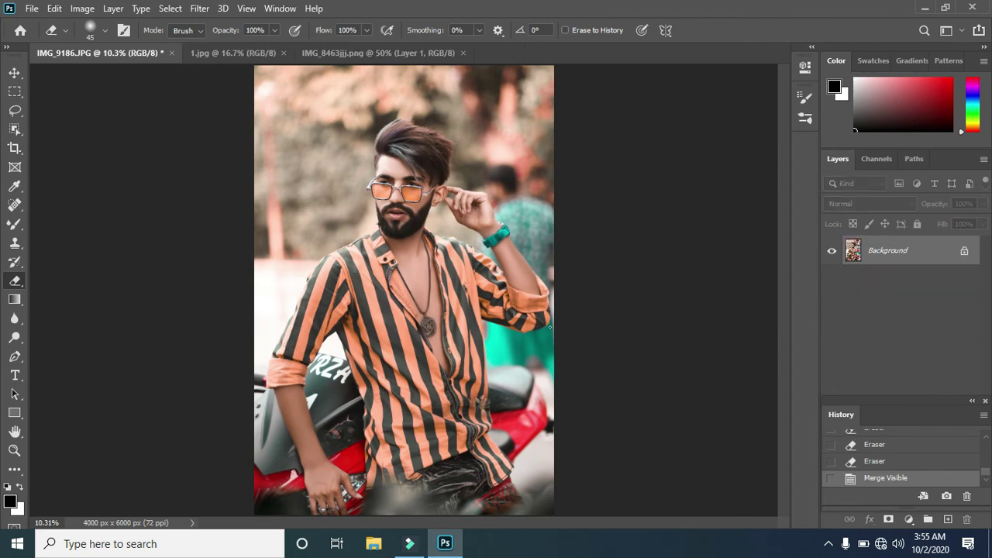
left_click(32, 8)
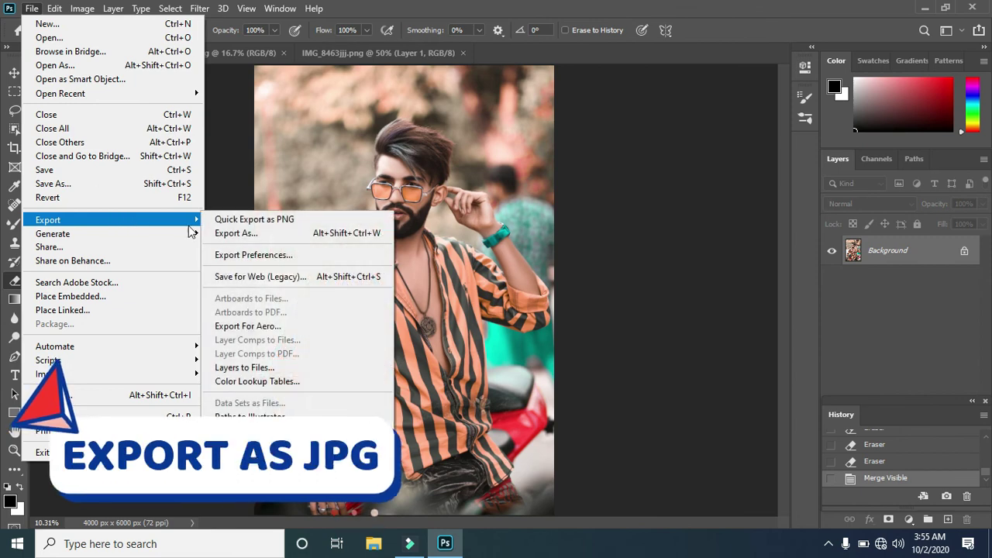
- Export IMG_9186 as a 4000 × 6000 JPG at 100% quality to the Desktop
left_click(217, 235)
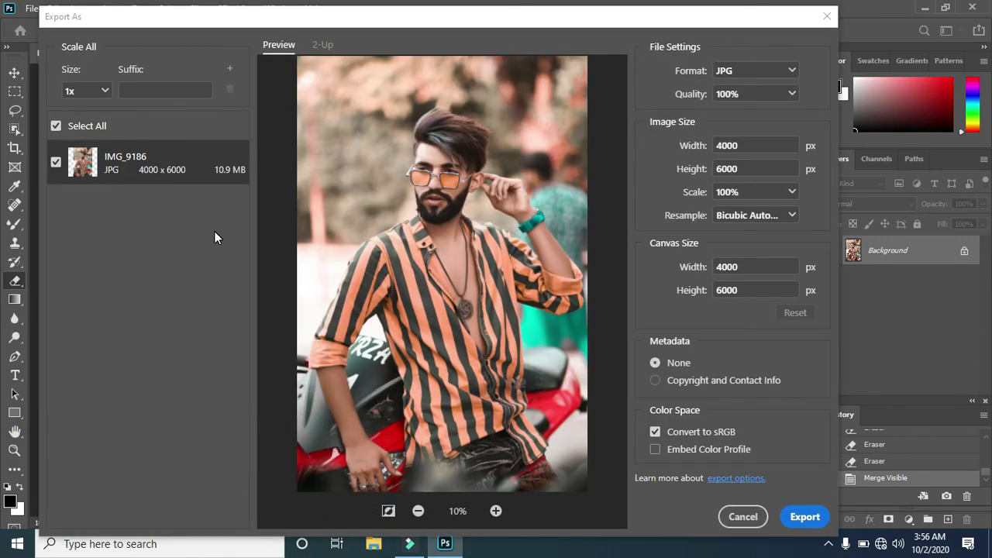
left_click(805, 517)
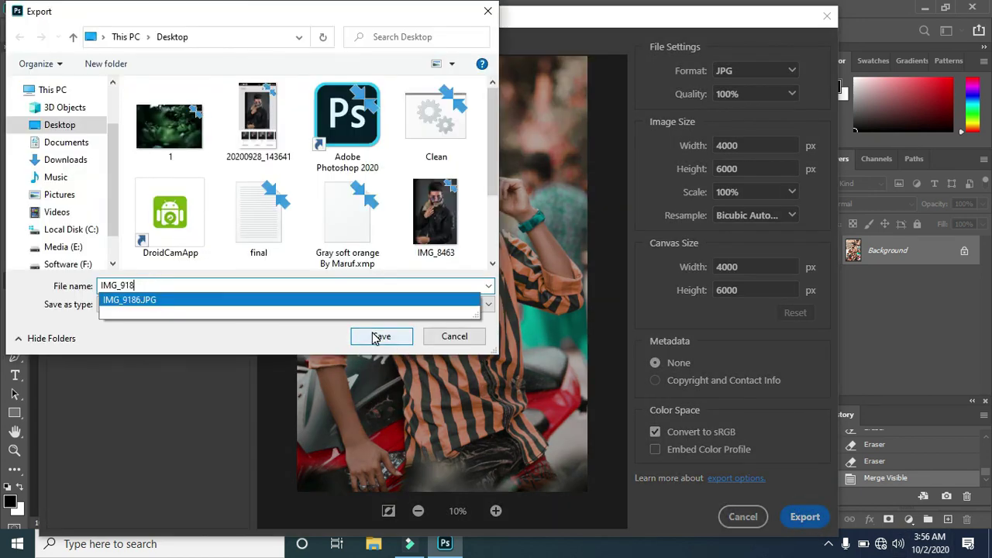
left_click(373, 334)
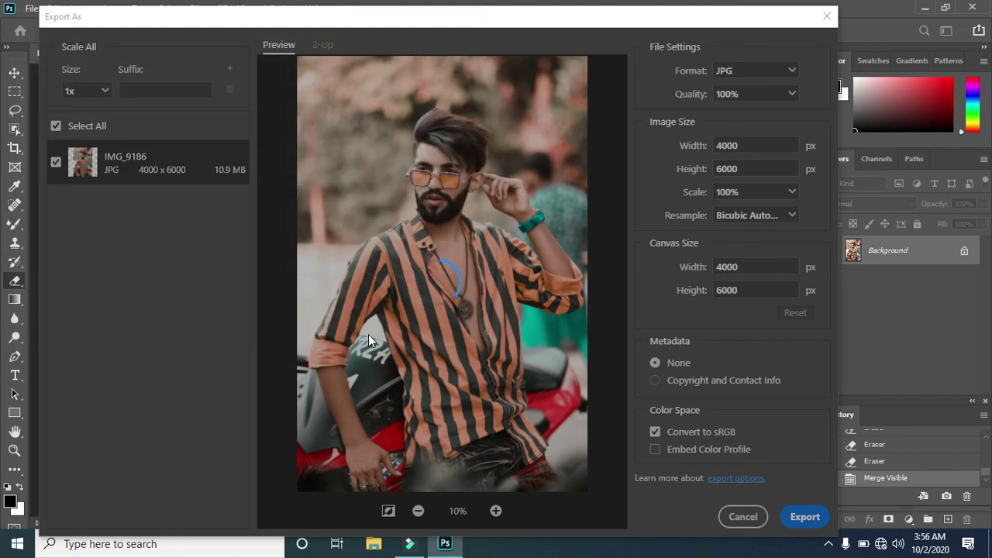